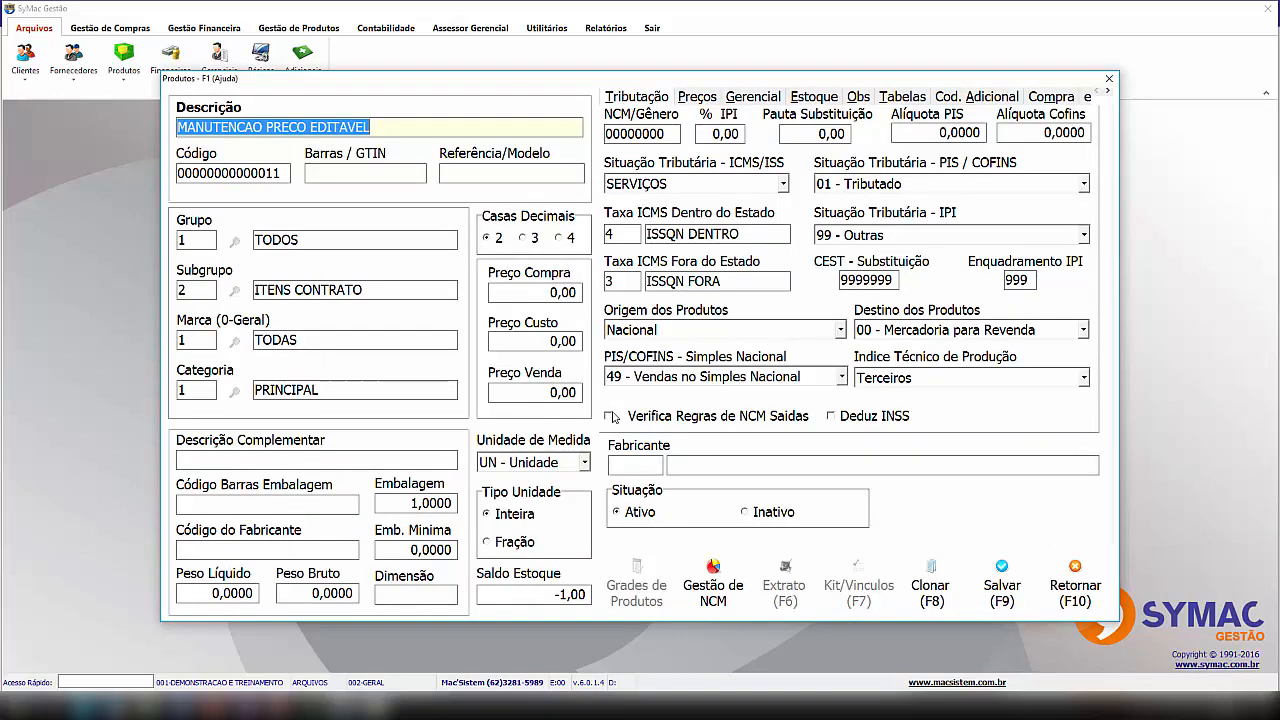
Leave the MANUTENCAO PRECO EDITAVEL product record without saving and close the product search
{"action": "left_click", "coordinate": [1075, 585]}
{"action": "left_click", "coordinate": [620, 380]}
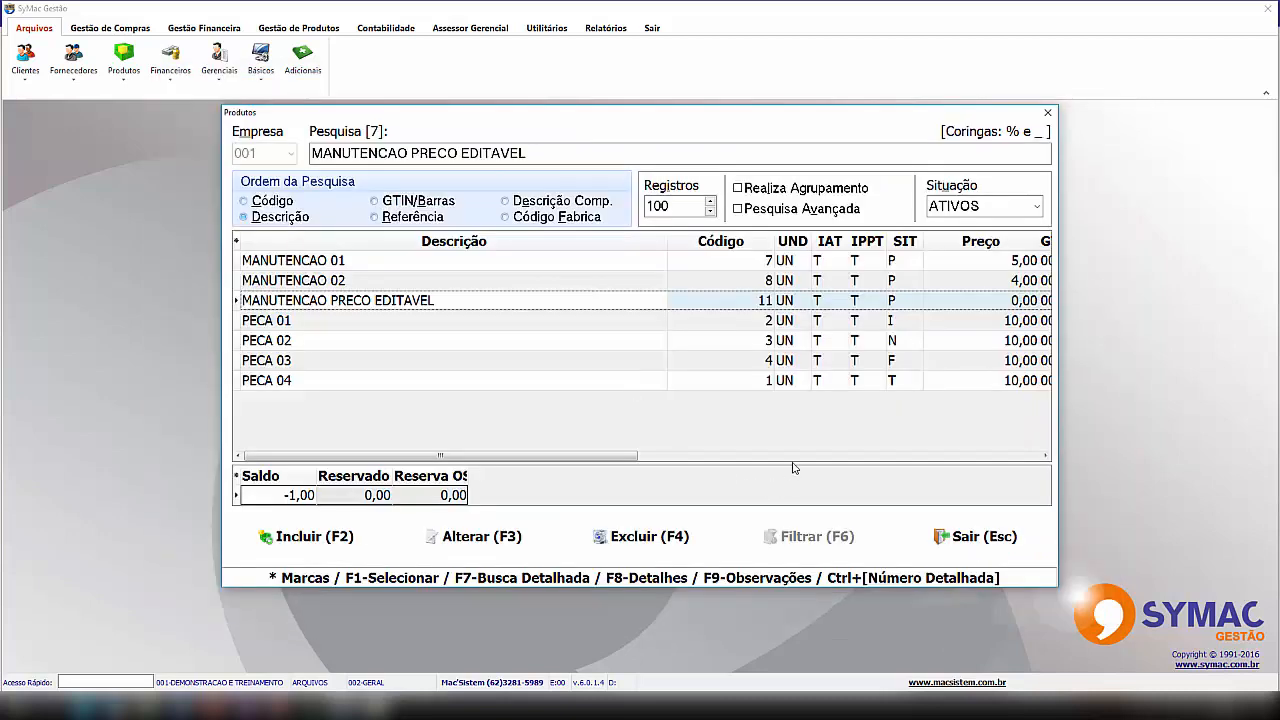
{"action": "left_click", "coordinate": [986, 540]}
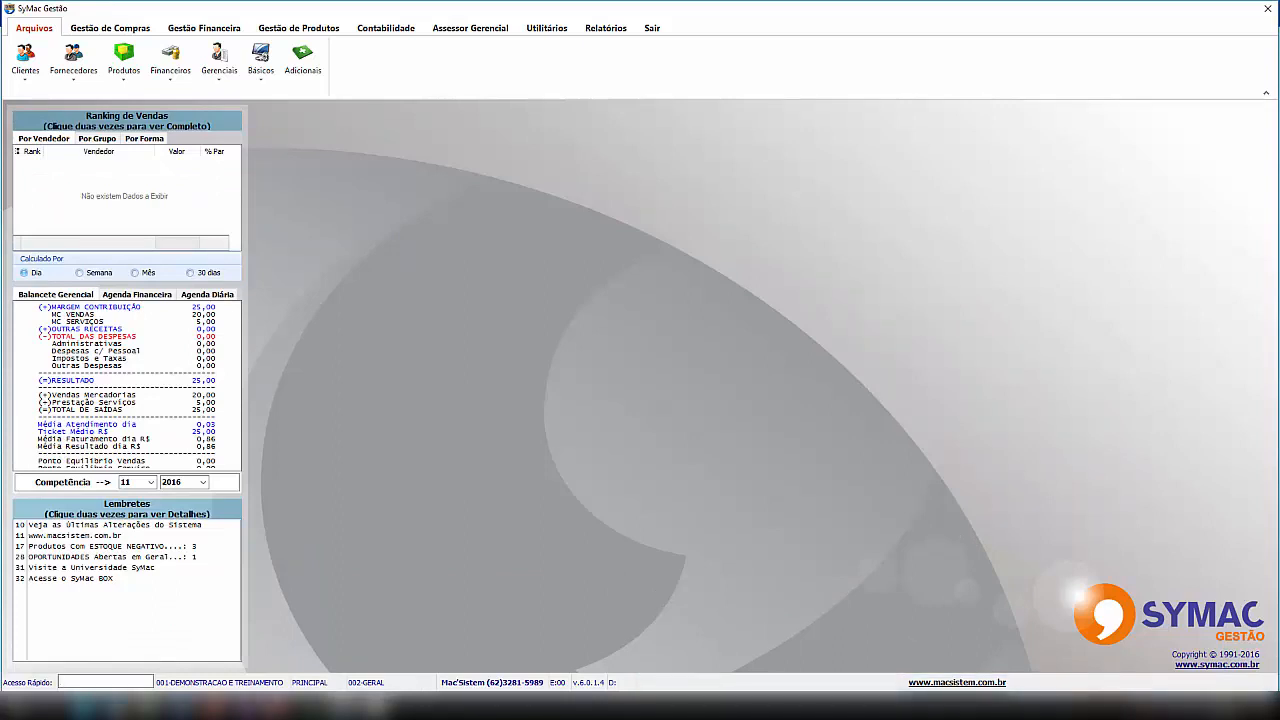
Switch to the PowerPoint slide show and reveal the Operação item on the Configuração slide
{"action": "mouse_move", "coordinate": [235, 706]}
{"action": "left_click", "coordinate": [291, 612]}
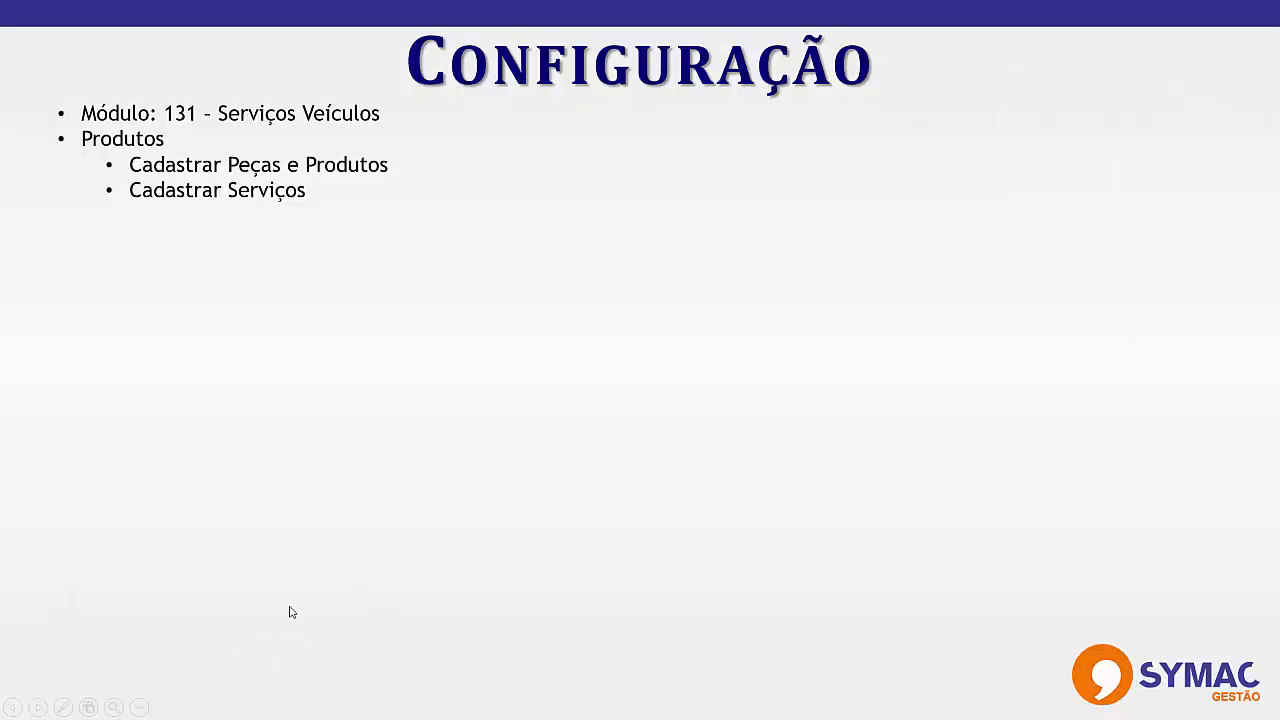
{"action": "left_click", "coordinate": [312, 401]}
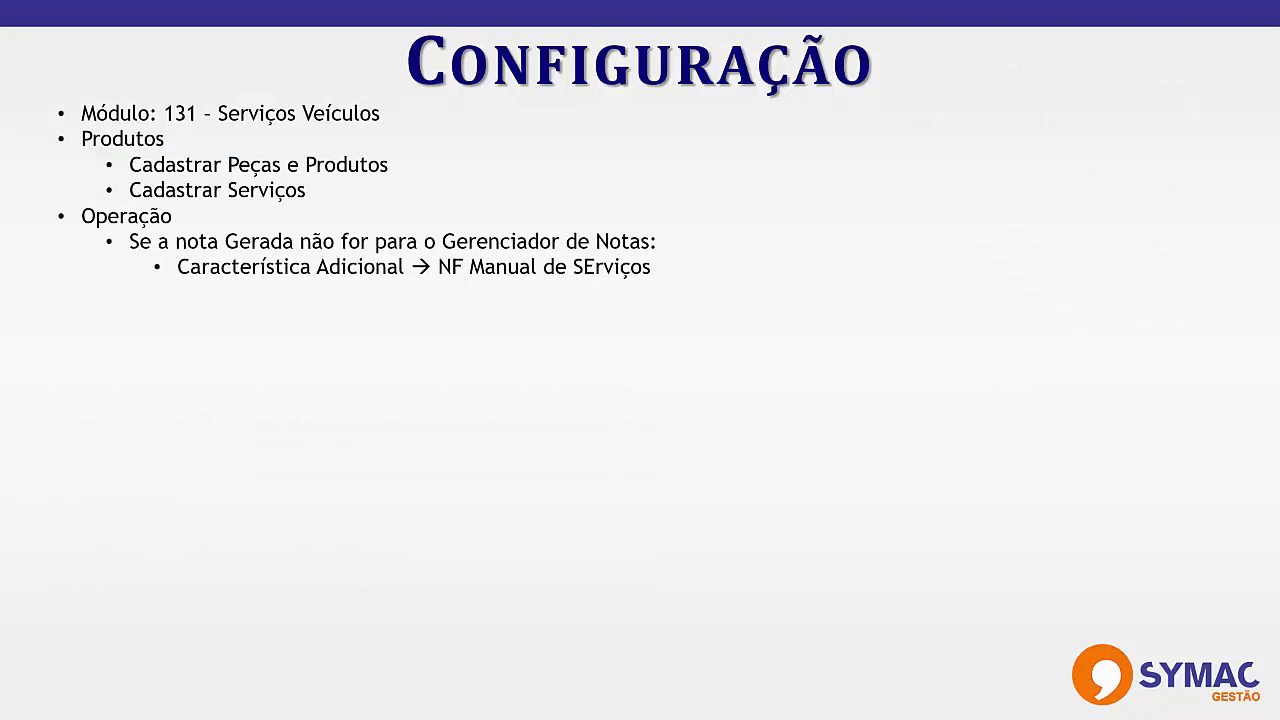
Switch to SyMac Gestão and open the PRESTACAO DE SERVICOS - ENTREGA operation to view its settings
{"action": "key", "text": "alt+Tab"}
{"action": "left_click", "coordinate": [261, 62]}
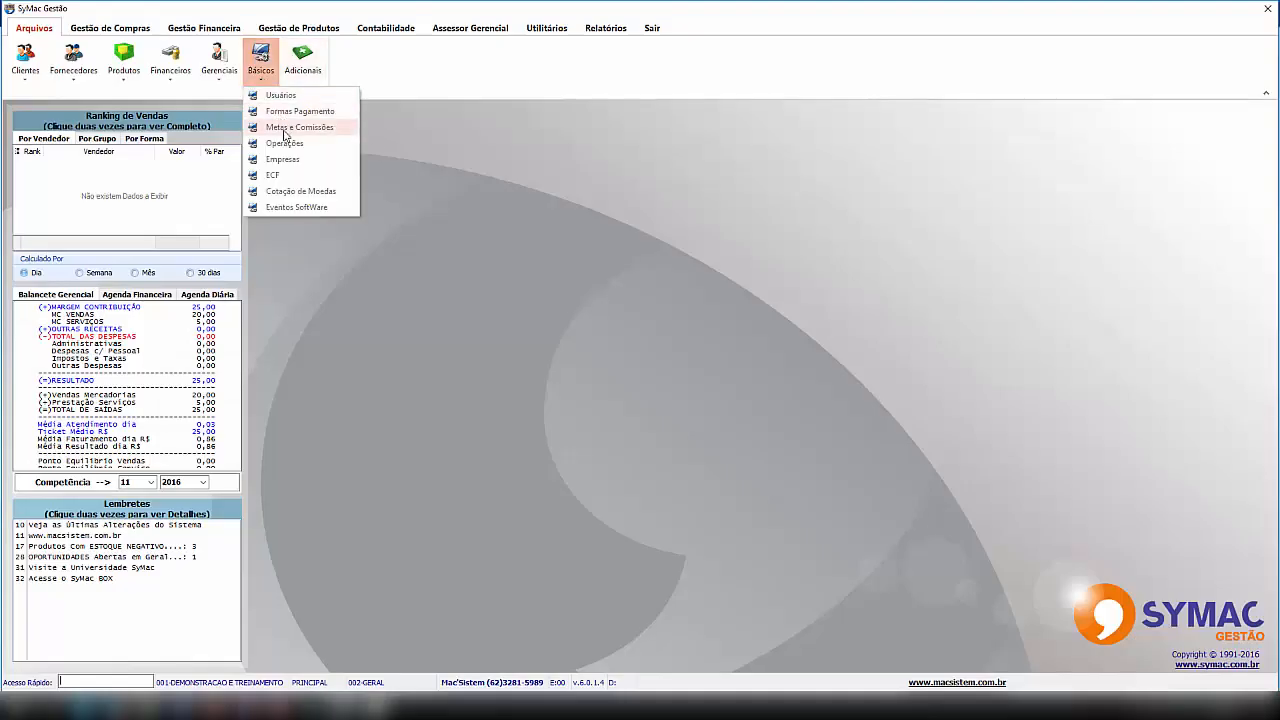
{"action": "left_click", "coordinate": [284, 143]}
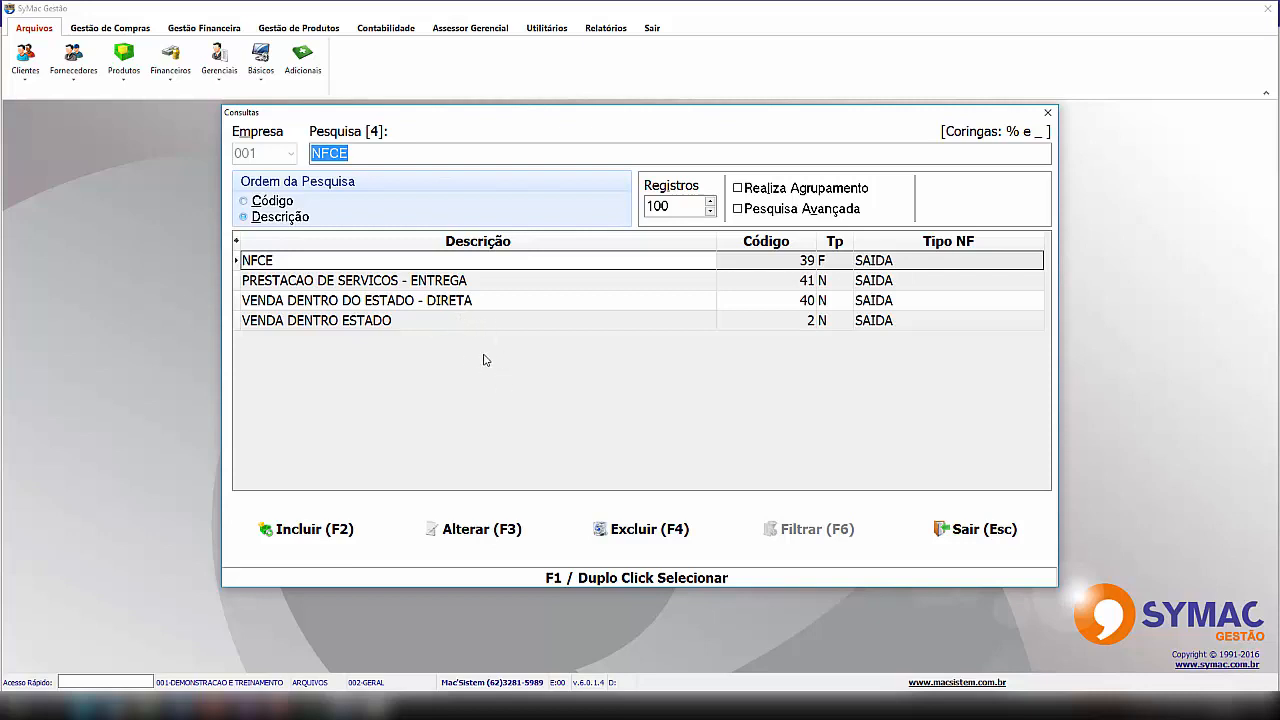
{"action": "left_click", "coordinate": [395, 288]}
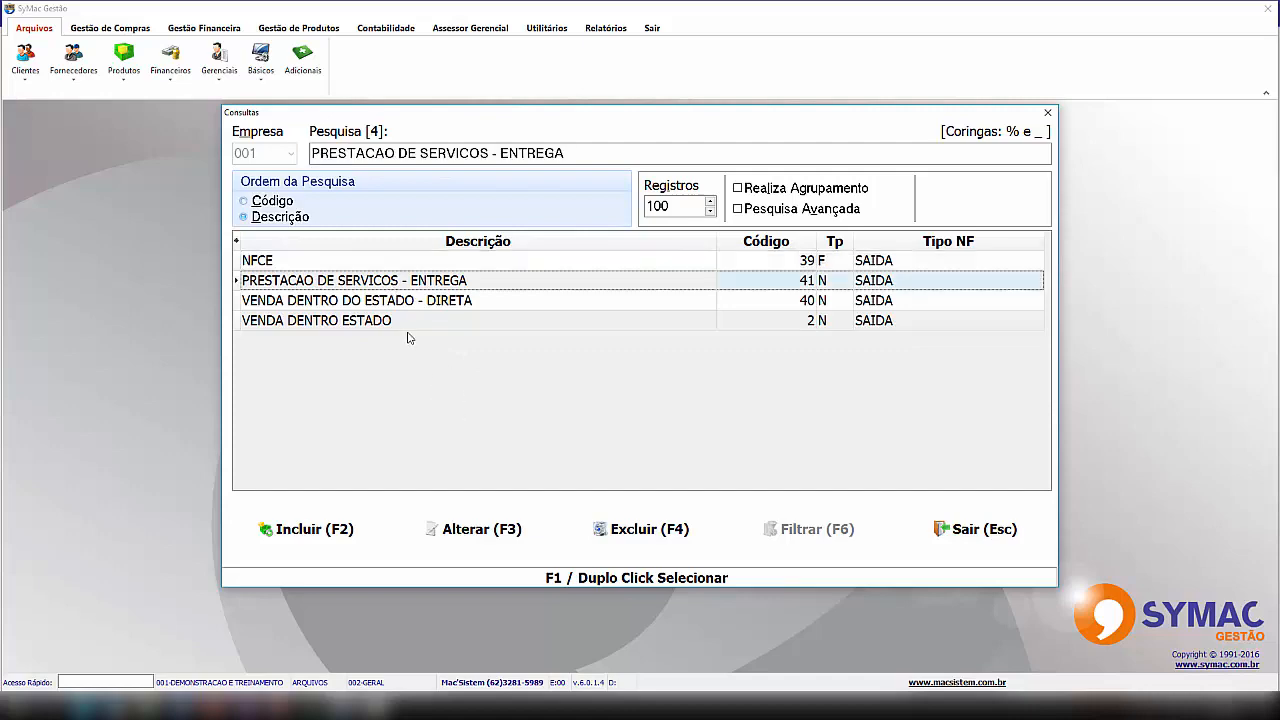
{"action": "left_click", "coordinate": [475, 529]}
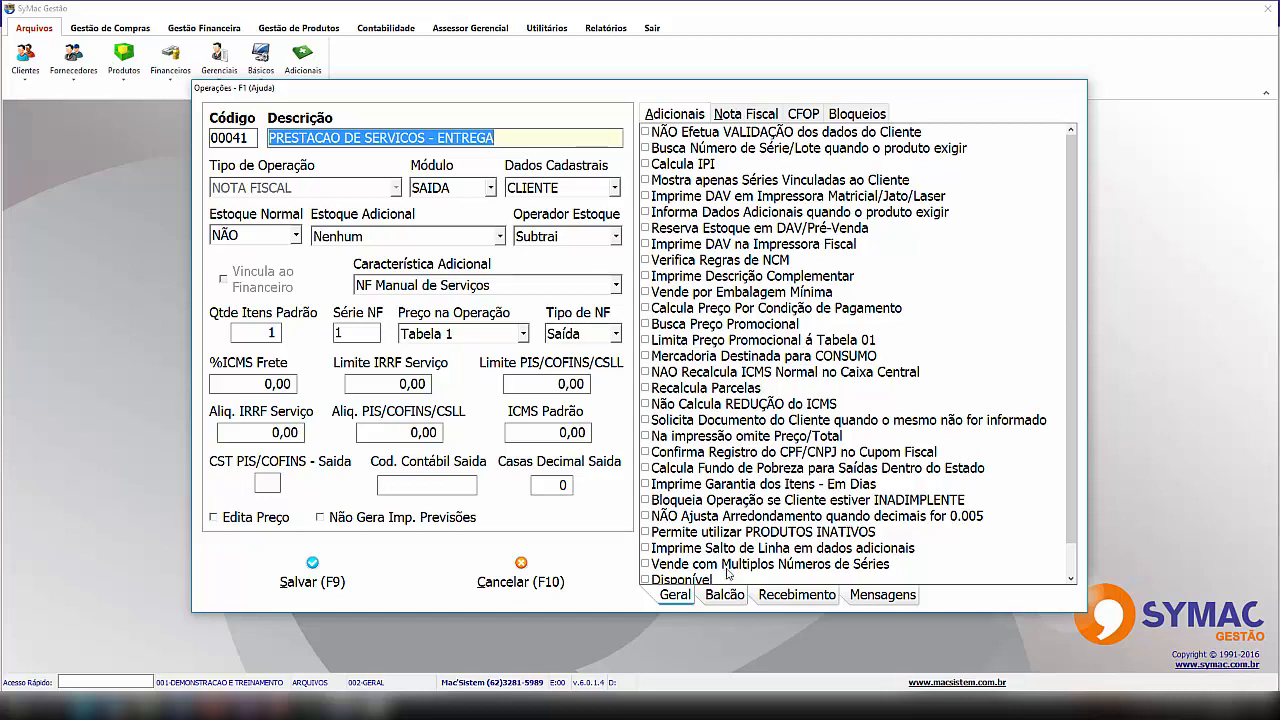
Leave the operation record without saving and switch to the PowerPoint slide show for the Lista Adicionais item
{"action": "left_click", "coordinate": [520, 575]}
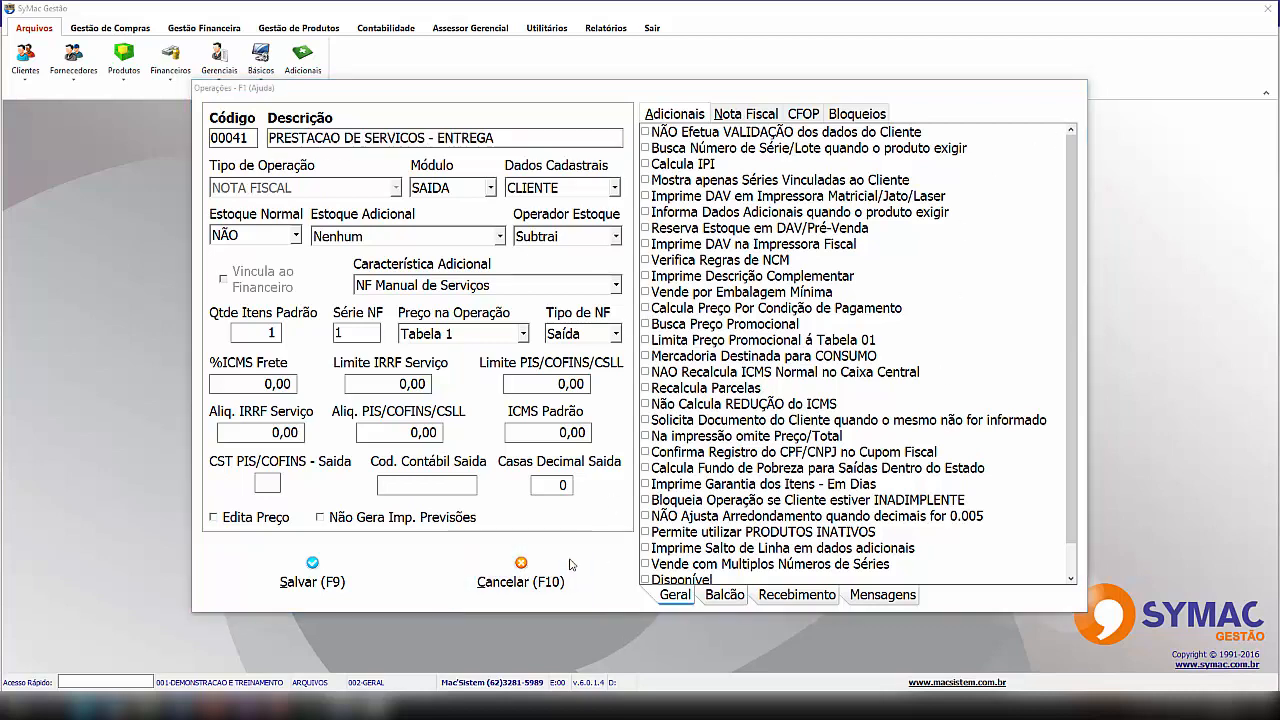
{"action": "left_click", "coordinate": [607, 397]}
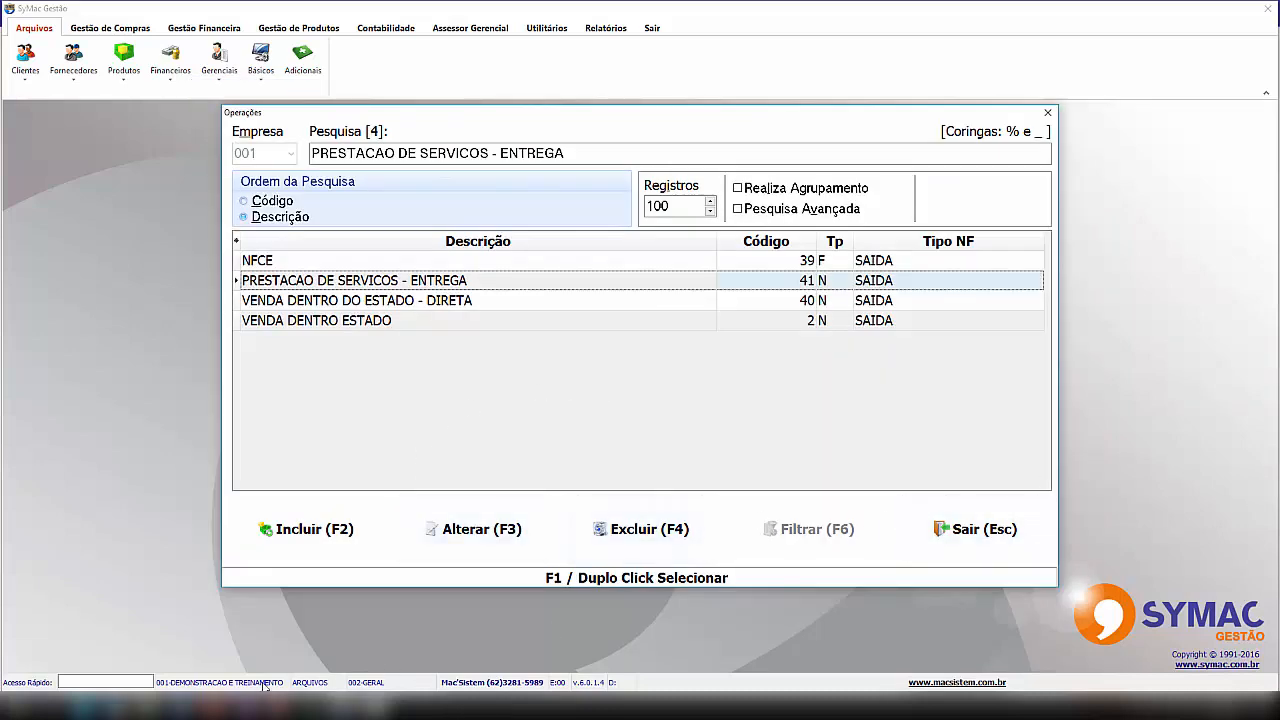
{"action": "mouse_move", "coordinate": [215, 708]}
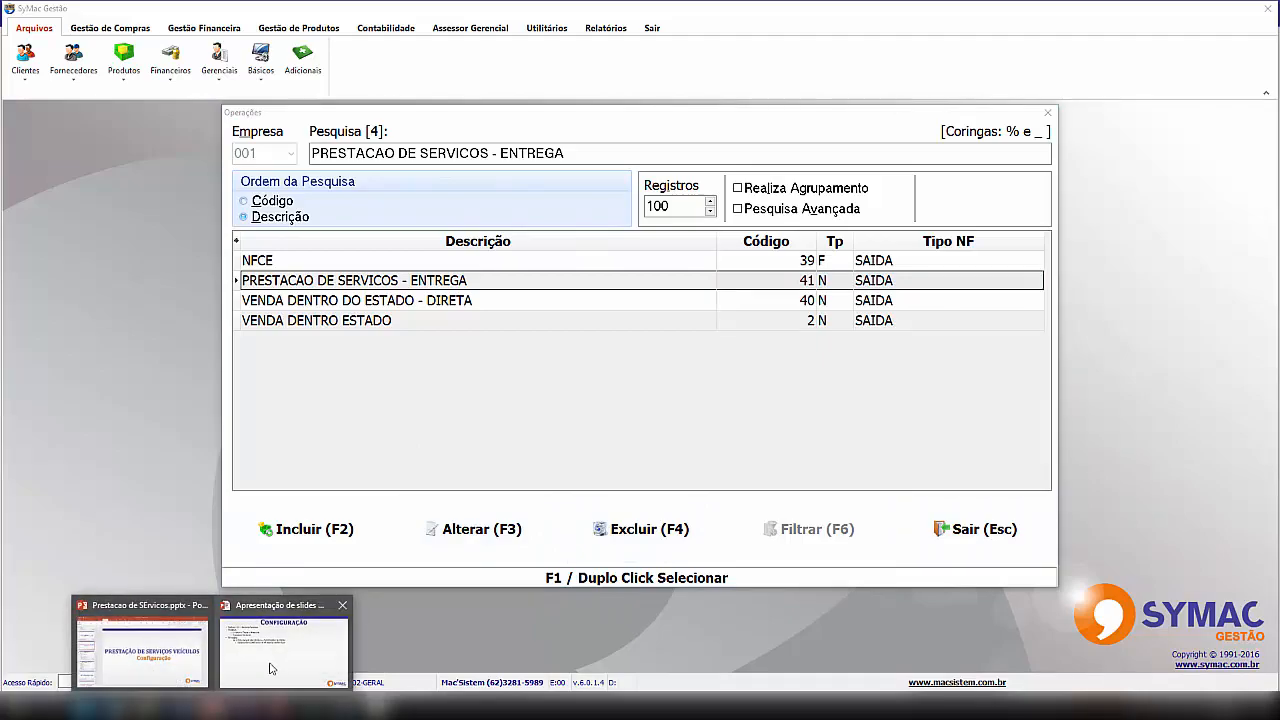
{"action": "left_click", "coordinate": [275, 660]}
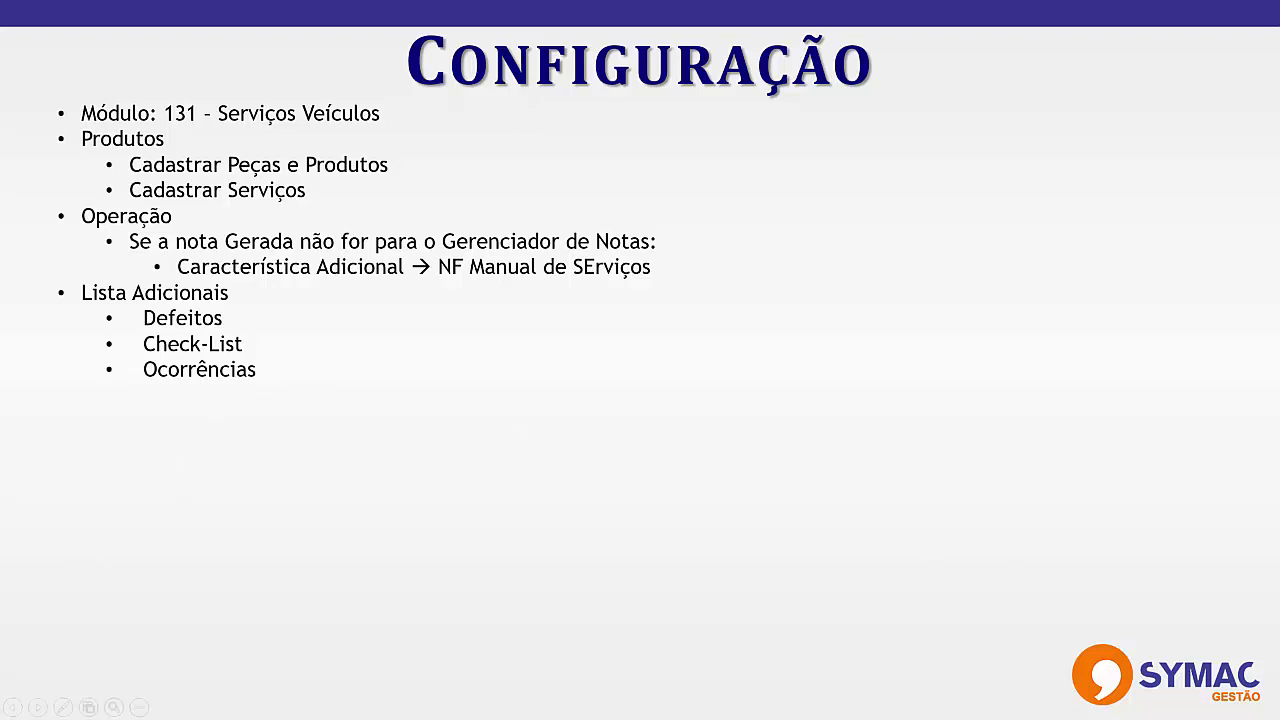
Switch to SyMac Gestão and open the Defeitos list under Prestação de Serviços in the additional lists
{"action": "key", "text": "alt+Tab"}
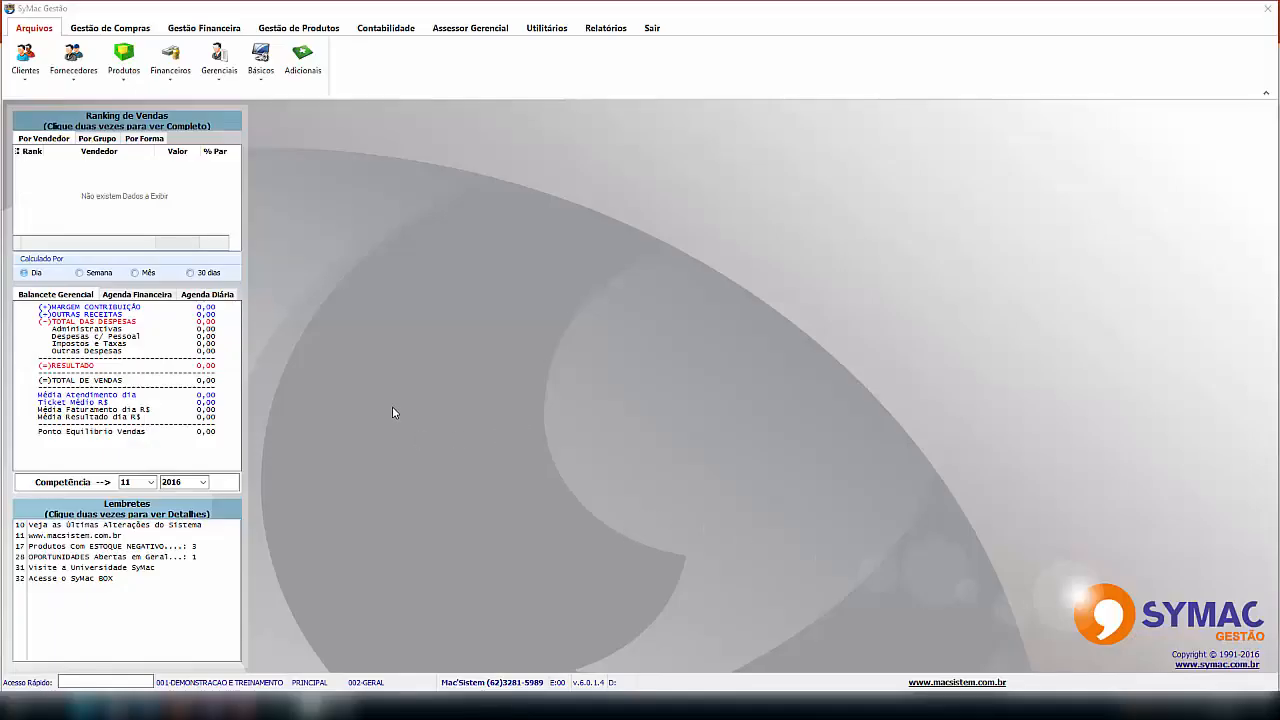
{"action": "left_click", "coordinate": [302, 60]}
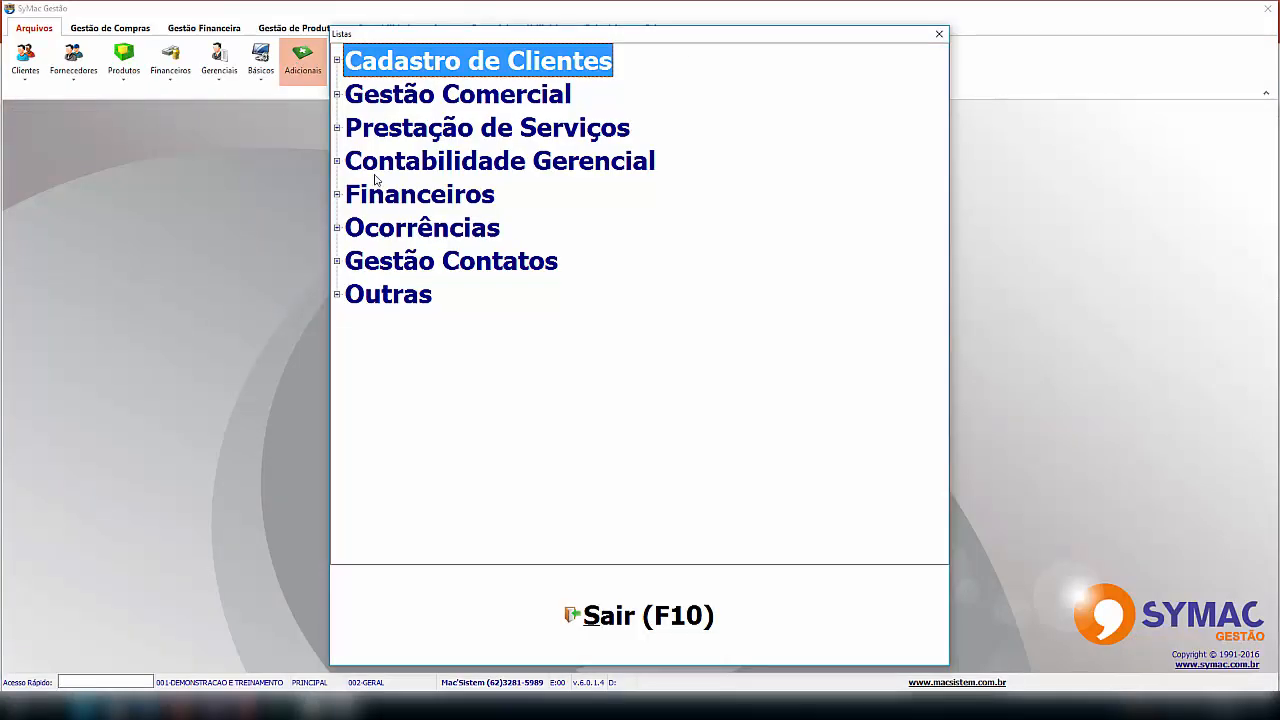
{"action": "left_click", "coordinate": [337, 128]}
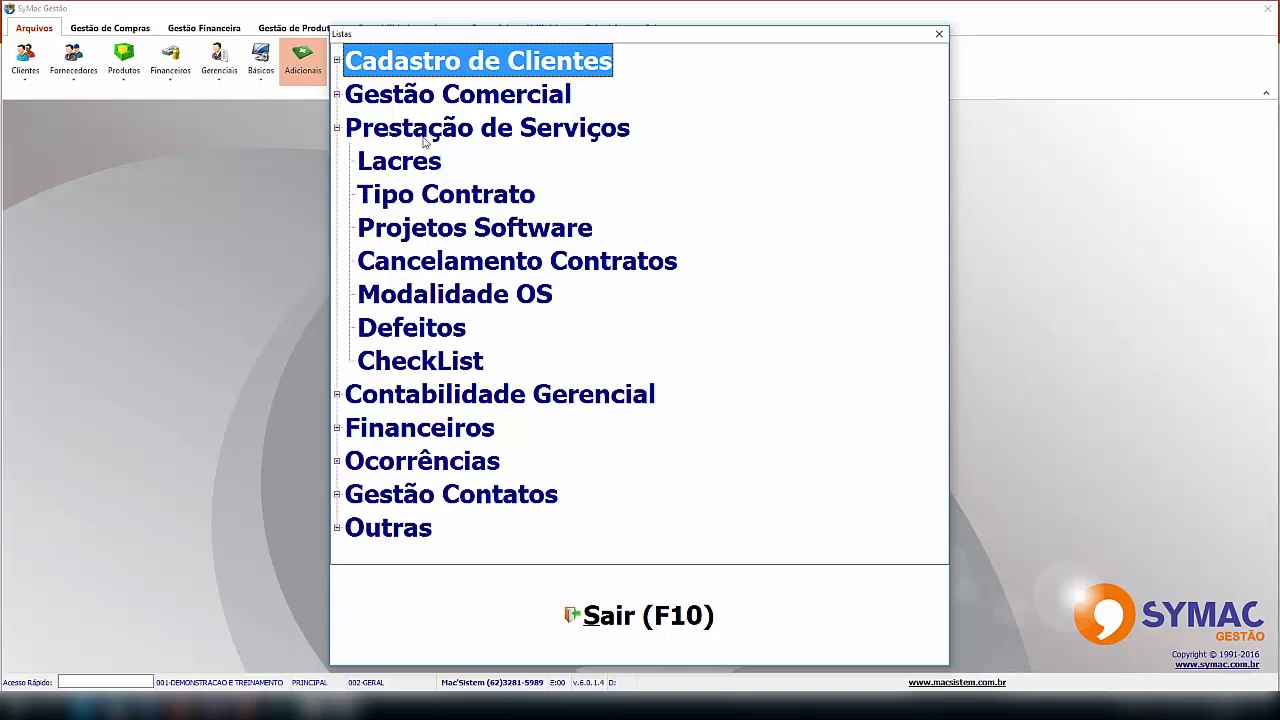
{"action": "double_click", "coordinate": [410, 325]}
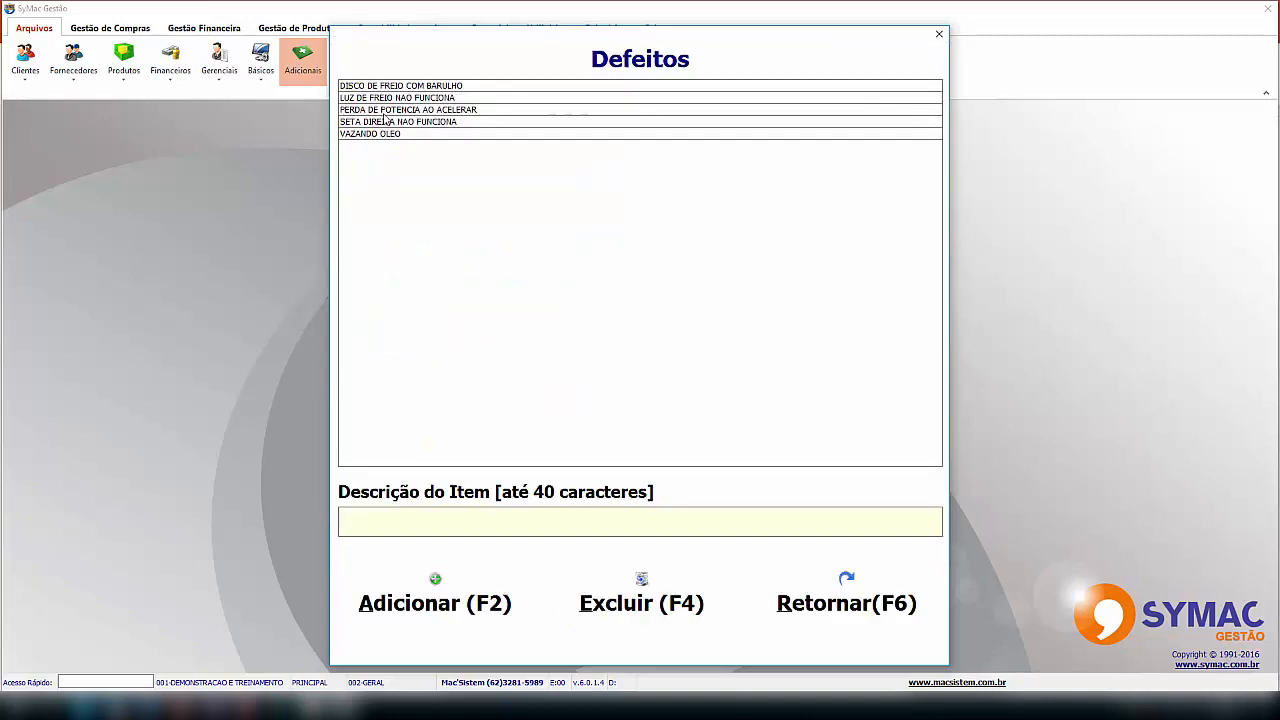
Go through the registered vehicle defects in the Defeitos list and return to the additional lists
{"action": "left_click", "coordinate": [365, 87]}
{"action": "left_click", "coordinate": [372, 100]}
{"action": "left_click", "coordinate": [356, 88]}
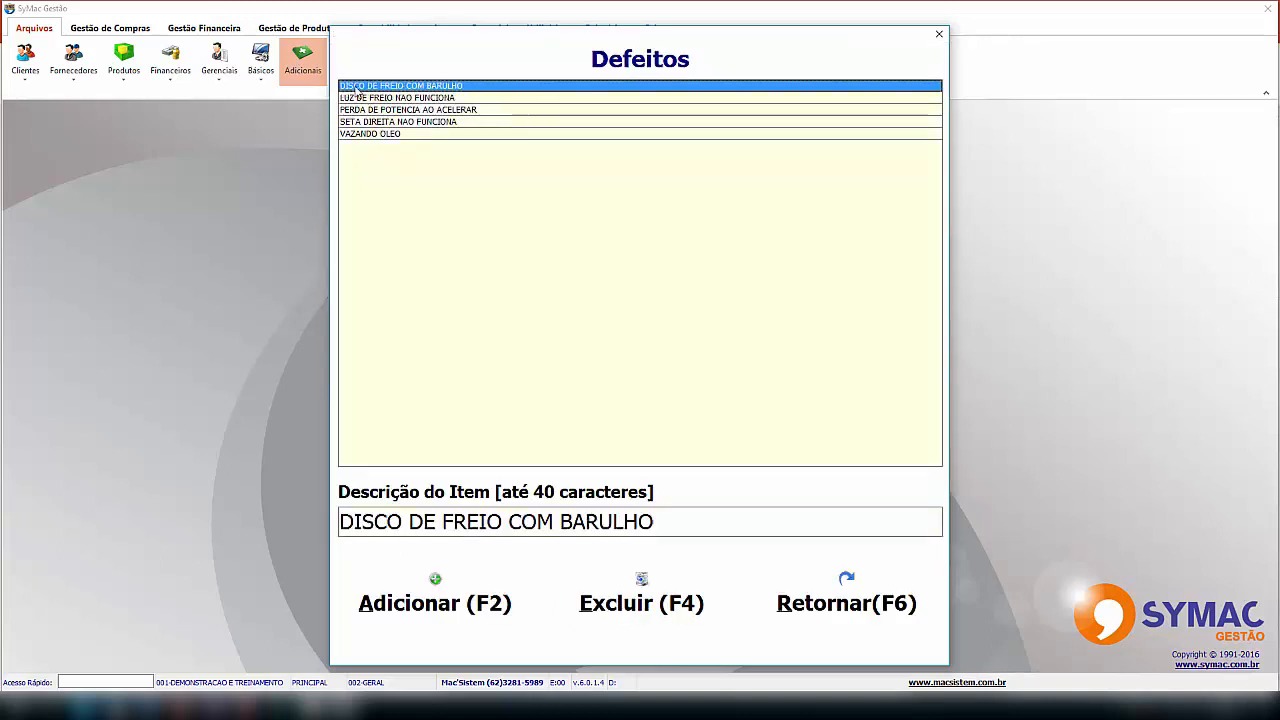
{"action": "left_click", "coordinate": [380, 110]}
{"action": "left_click", "coordinate": [386, 122]}
{"action": "left_click", "coordinate": [368, 134]}
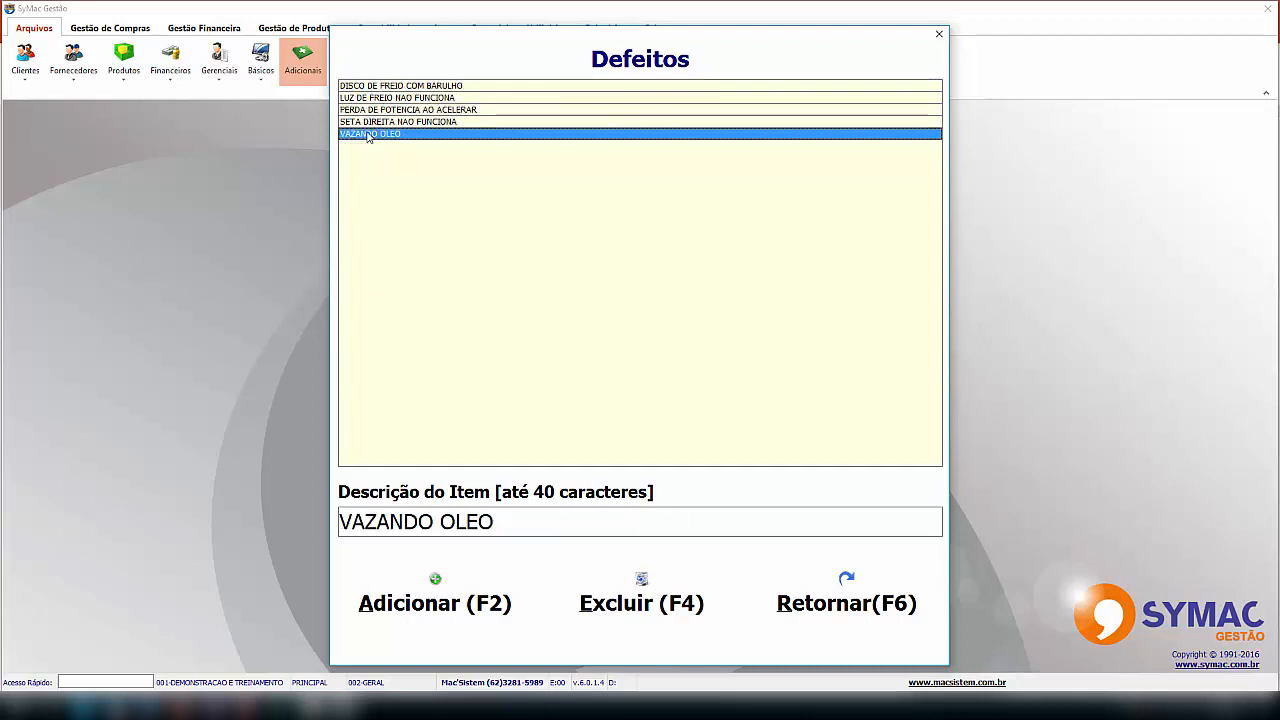
{"action": "left_click", "coordinate": [368, 98]}
{"action": "left_click", "coordinate": [370, 122]}
{"action": "left_click", "coordinate": [372, 134]}
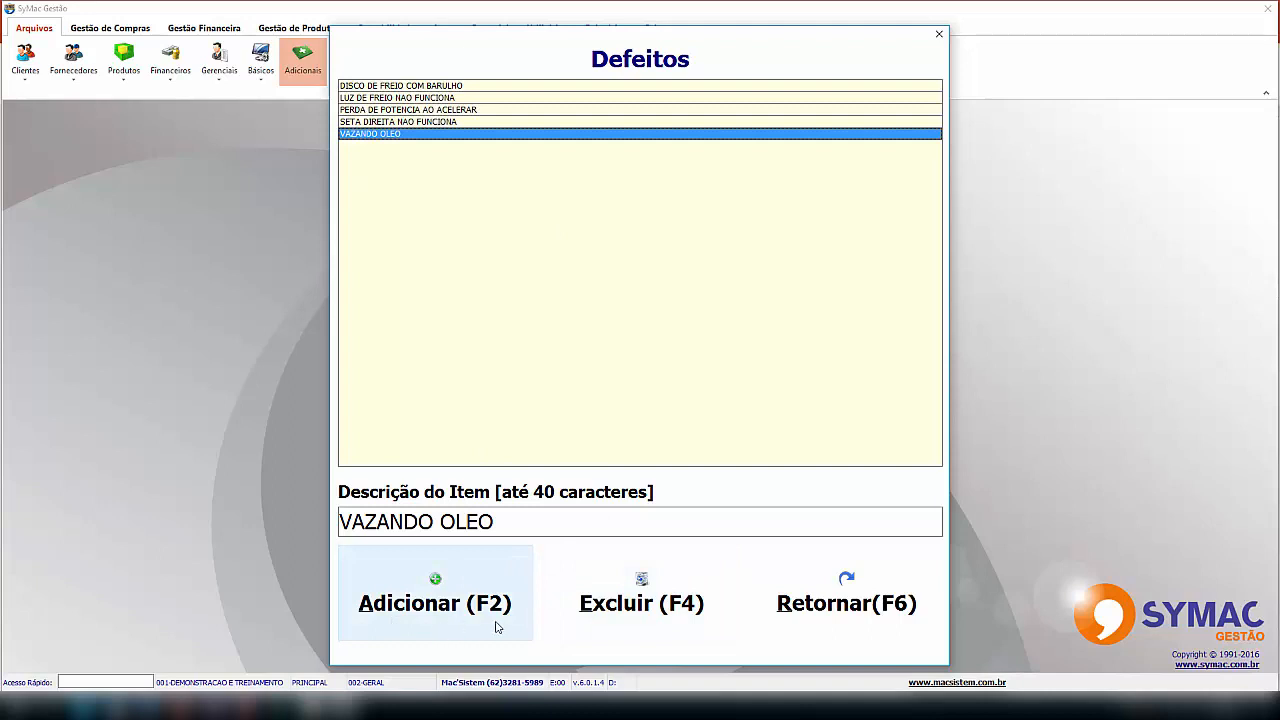
{"action": "left_click", "coordinate": [826, 617]}
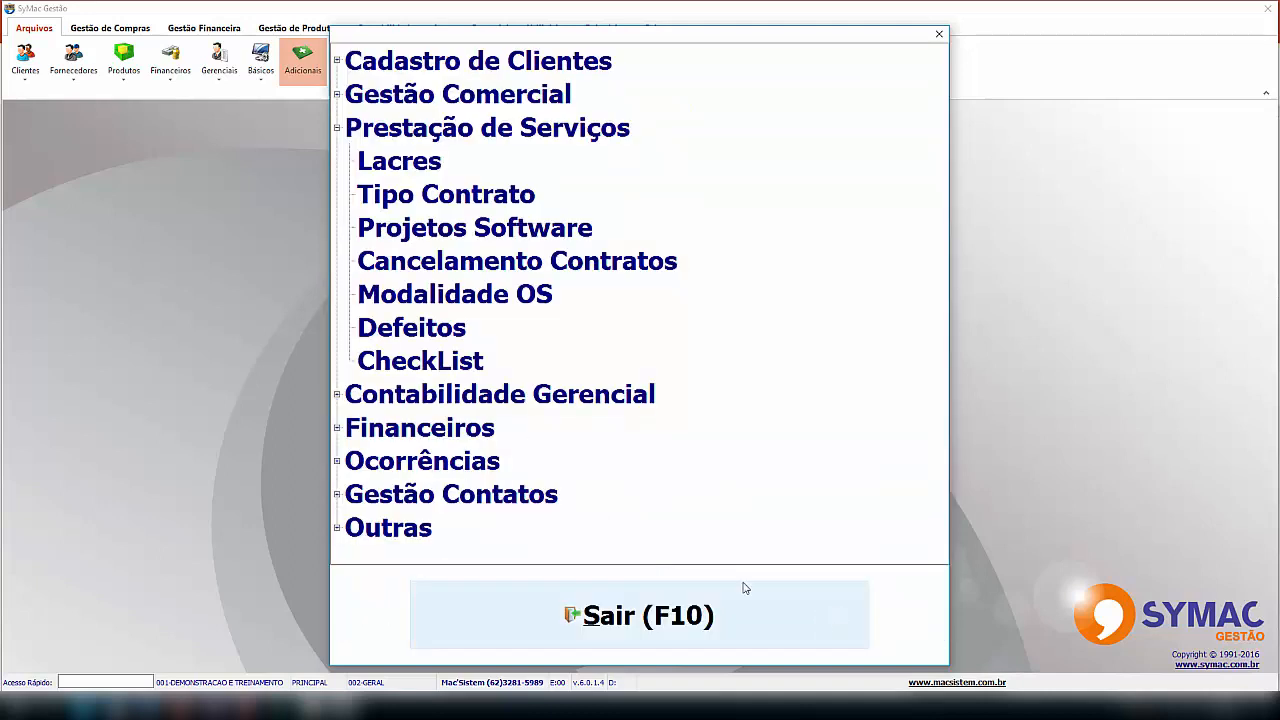
Open the CheckList items under Prestação de Serviços and go through the registered fuel level and accessory entries
{"action": "left_click", "coordinate": [400, 361]}
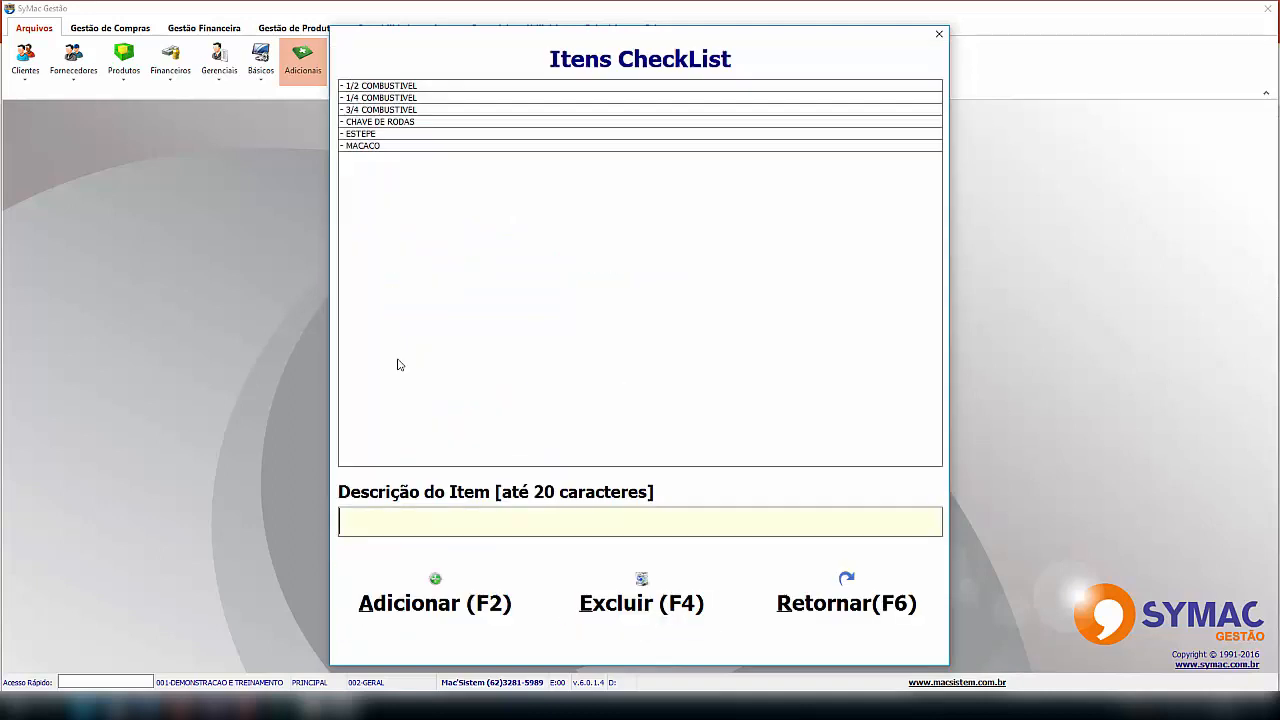
{"action": "left_click", "coordinate": [377, 87]}
{"action": "left_click", "coordinate": [378, 98]}
{"action": "left_click", "coordinate": [375, 121]}
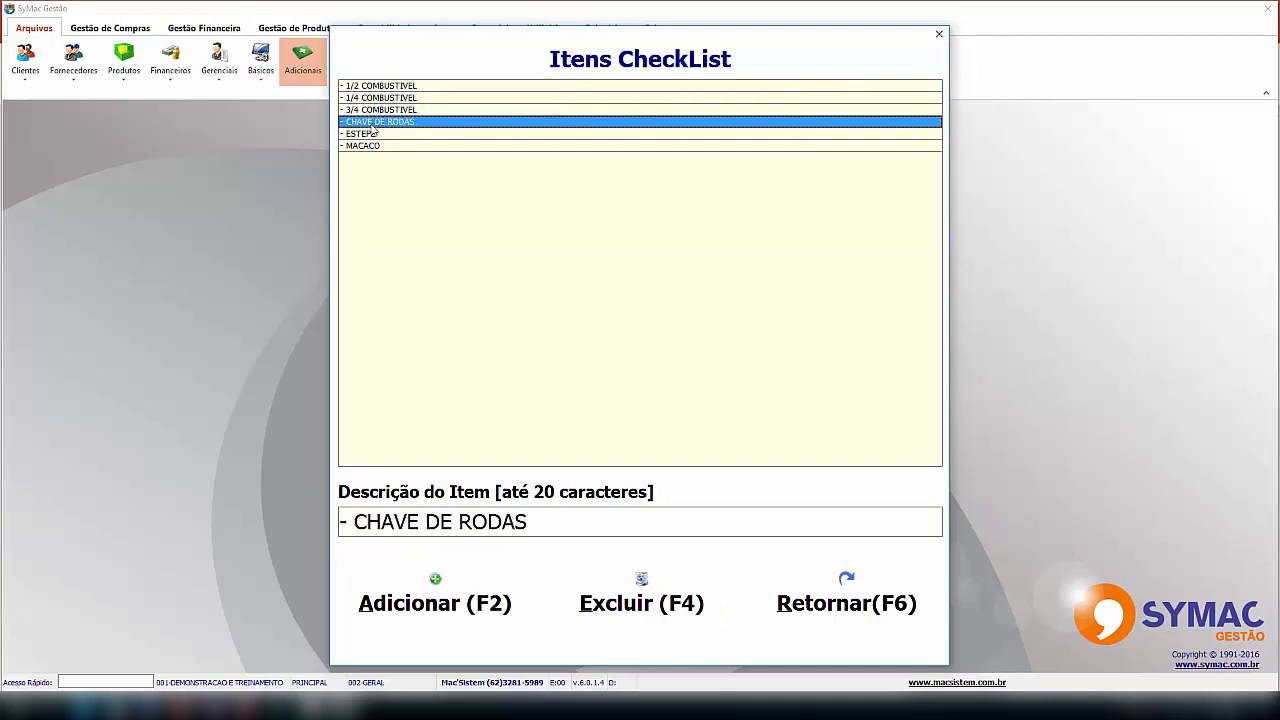
{"action": "left_click", "coordinate": [368, 134]}
{"action": "left_click", "coordinate": [366, 146]}
{"action": "left_click", "coordinate": [366, 134]}
{"action": "left_click", "coordinate": [365, 122]}
{"action": "left_click", "coordinate": [362, 109]}
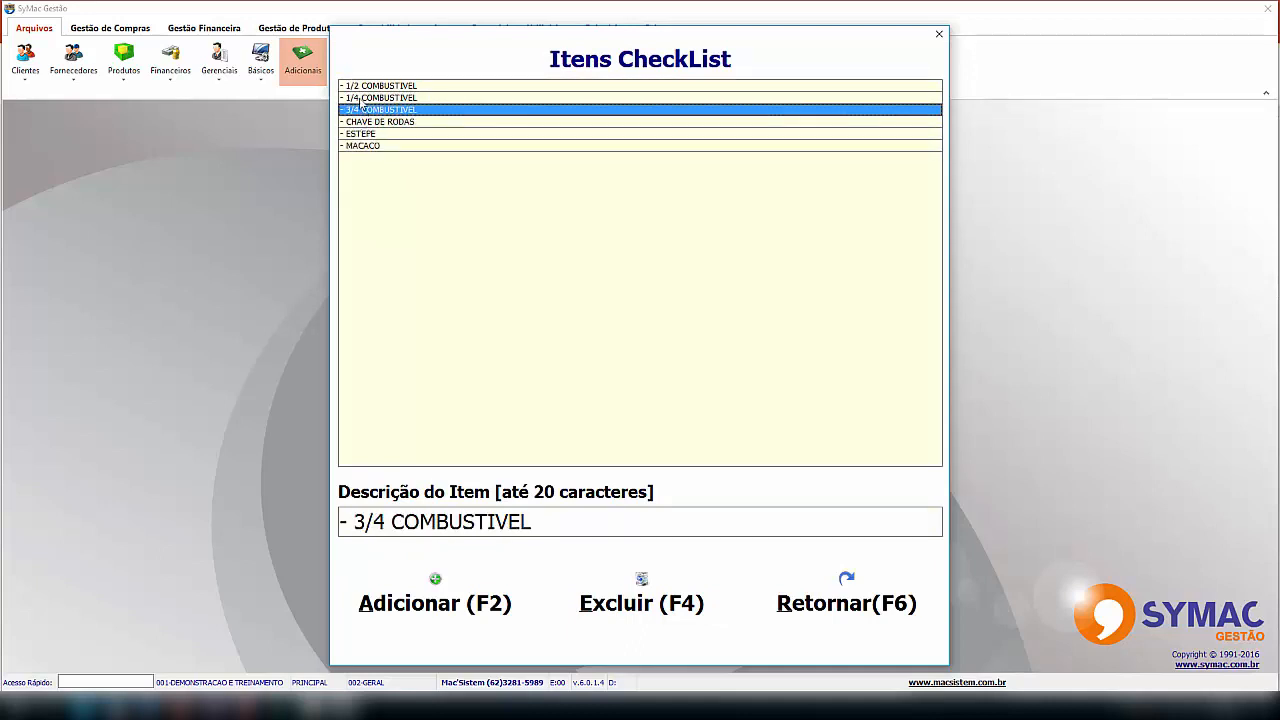
{"action": "left_click", "coordinate": [362, 97]}
{"action": "left_click", "coordinate": [362, 86]}
{"action": "left_click", "coordinate": [372, 134]}
{"action": "left_click", "coordinate": [393, 146]}
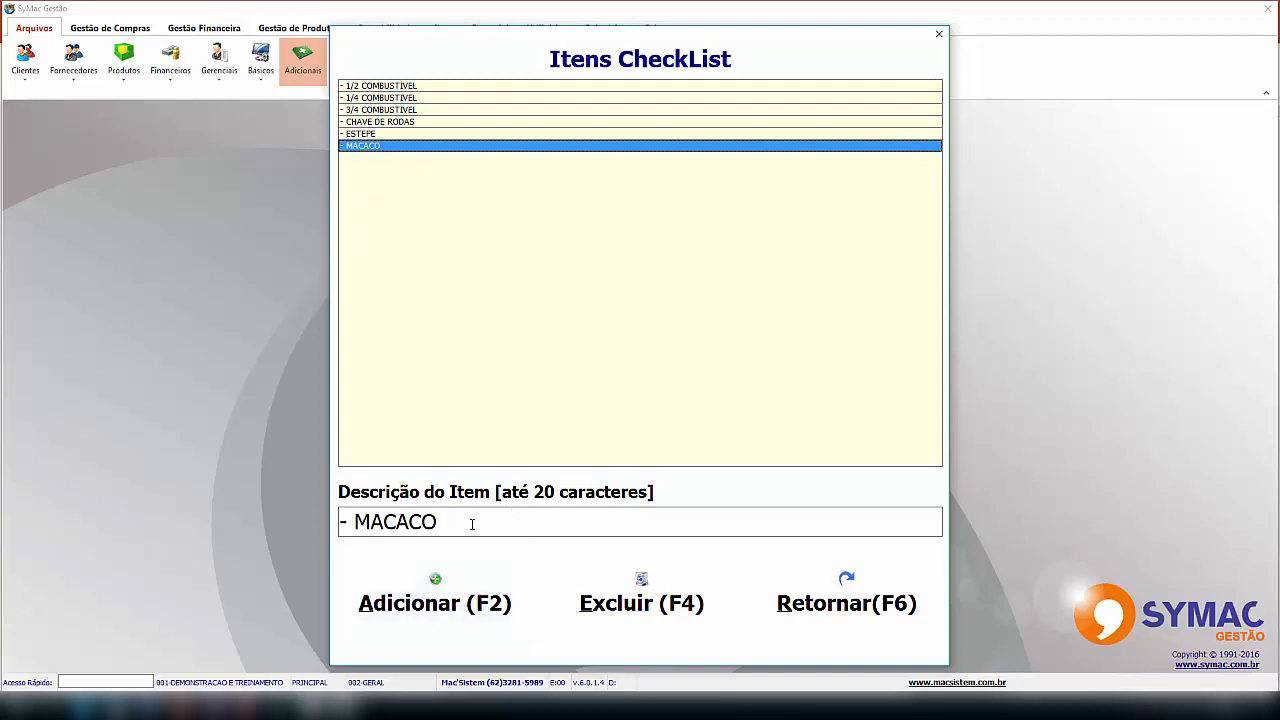
Add the item "- TRIANGULO" to the checklist items and return to the additional lists
{"action": "left_click", "coordinate": [428, 604]}
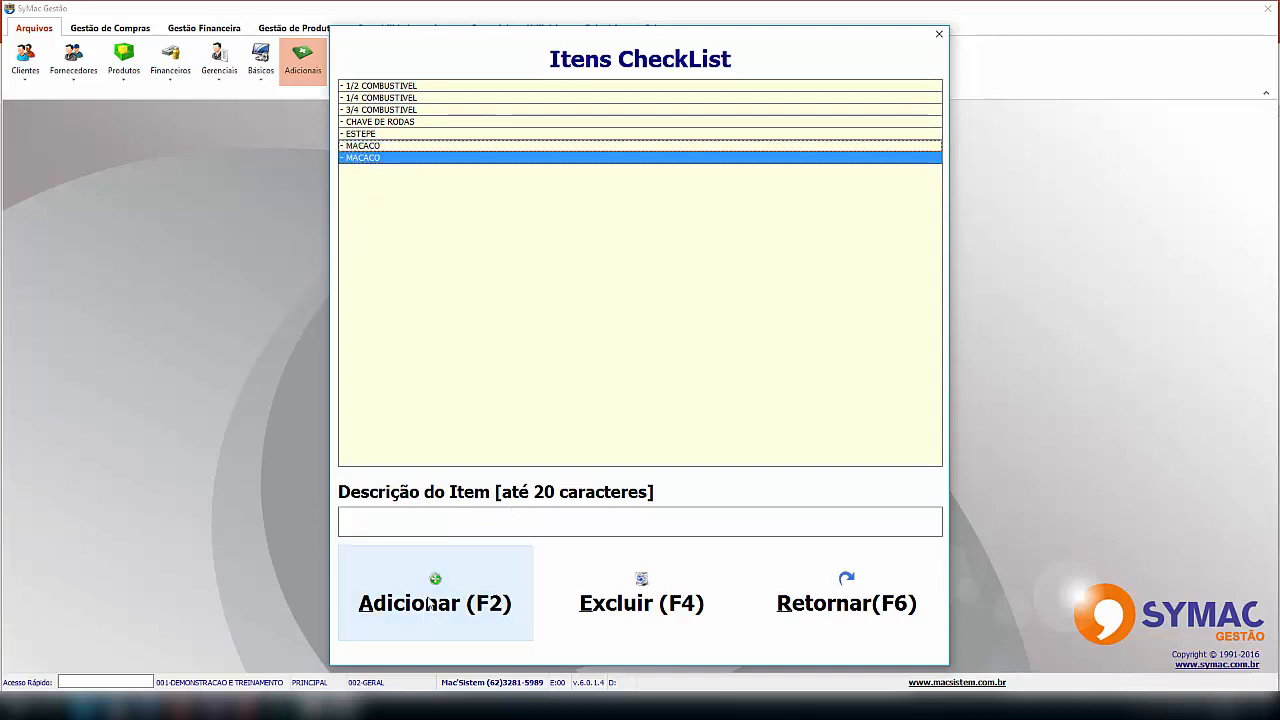
{"action": "type", "text": "- TRIANGULO"}
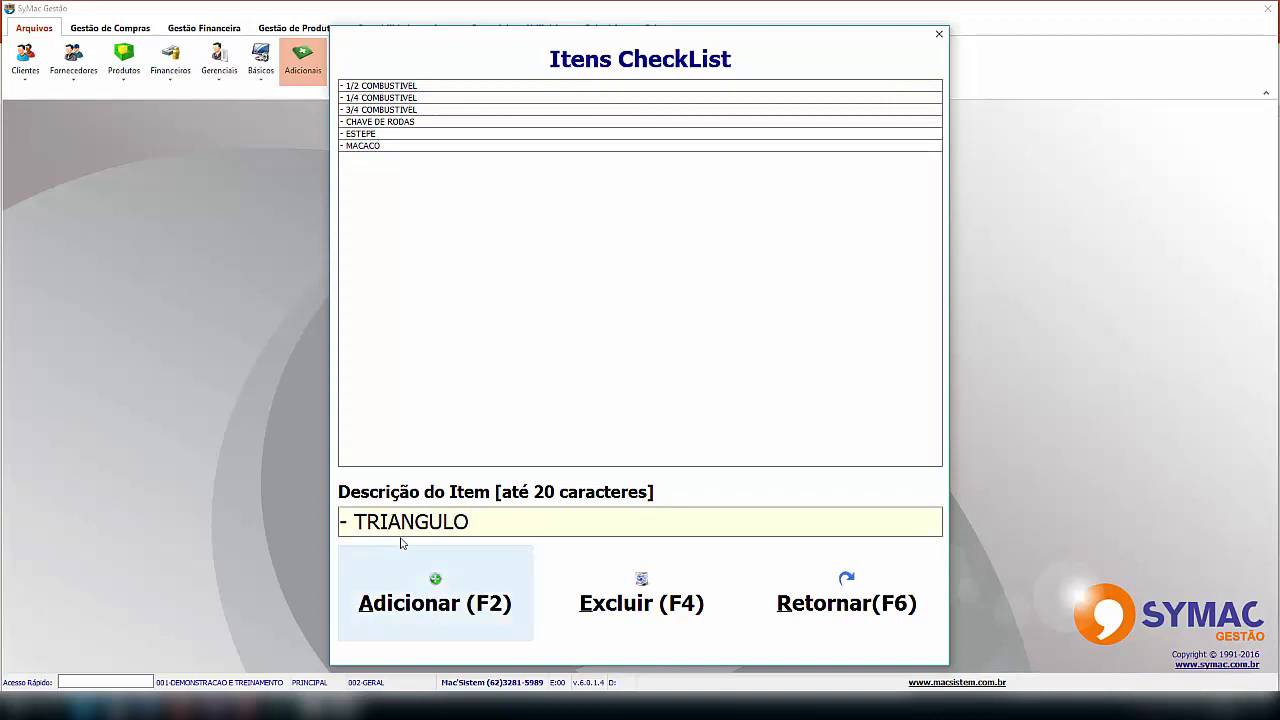
{"action": "left_click", "coordinate": [432, 597]}
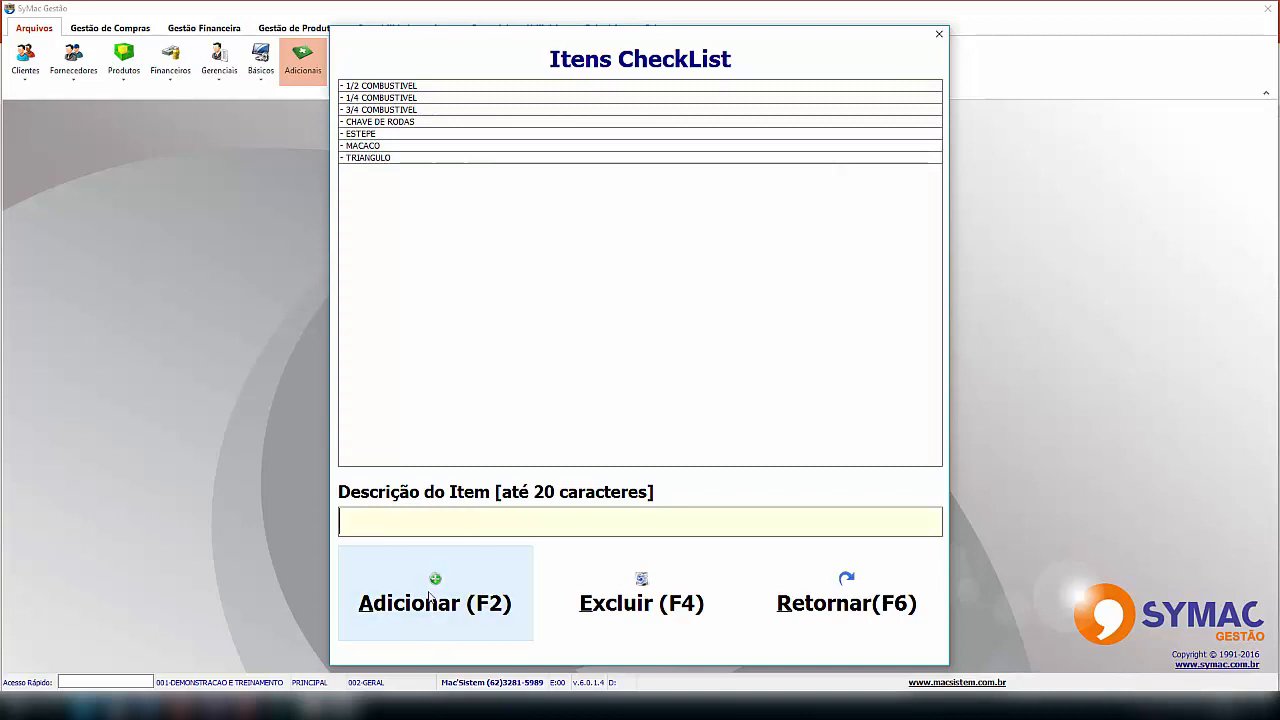
{"action": "left_click", "coordinate": [810, 600]}
{"action": "left_click", "coordinate": [620, 390]}
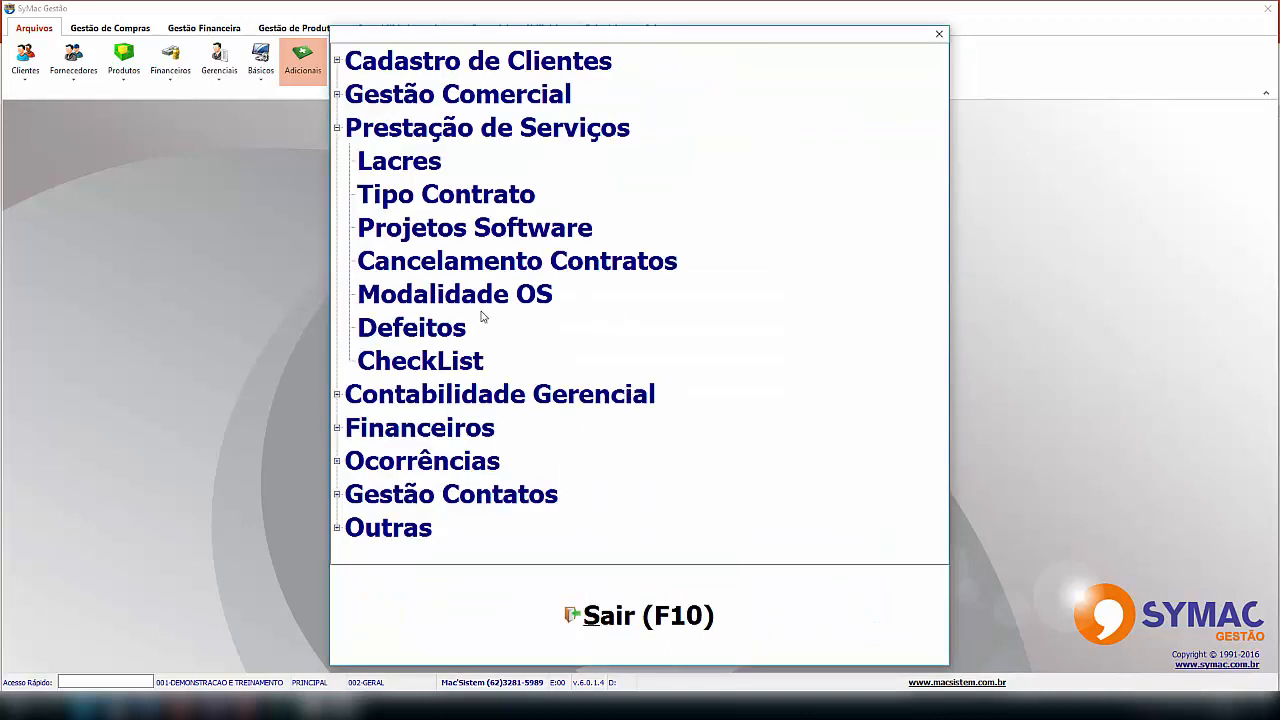
Open the Serviços list under Ocorrências and go through its registered service occurrences
{"action": "left_click", "coordinate": [338, 462]}
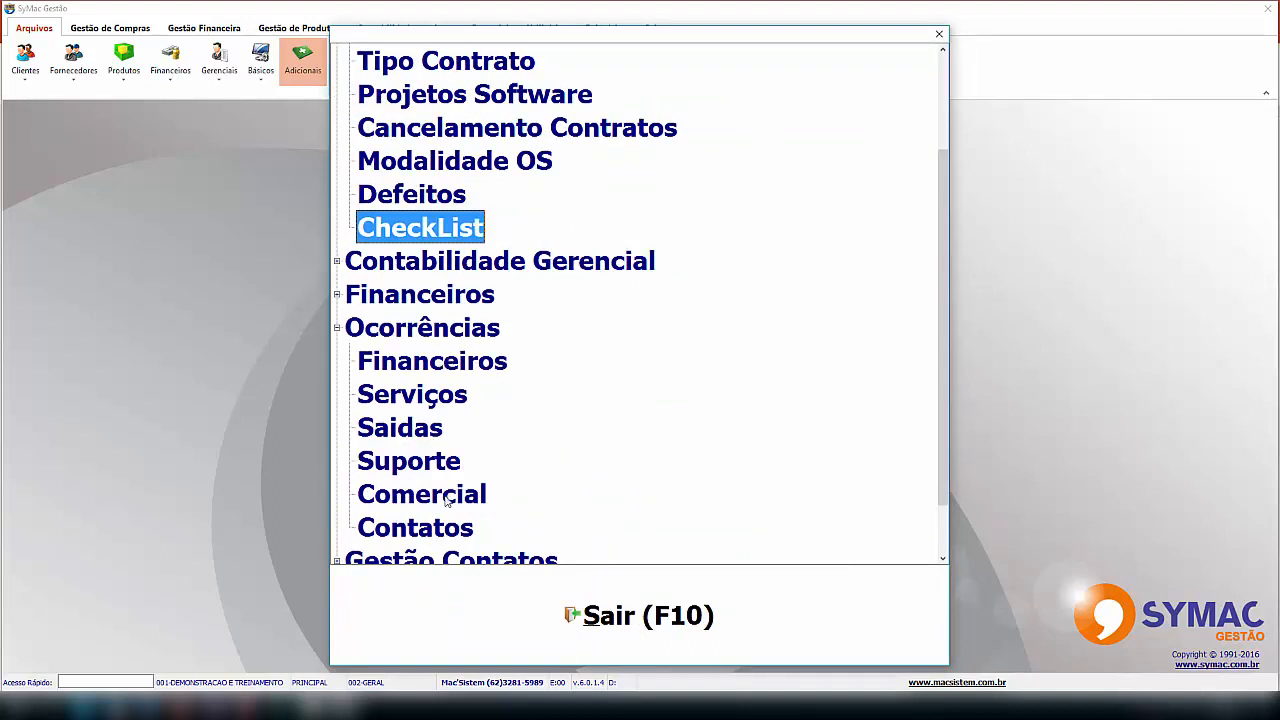
{"action": "double_click", "coordinate": [442, 397]}
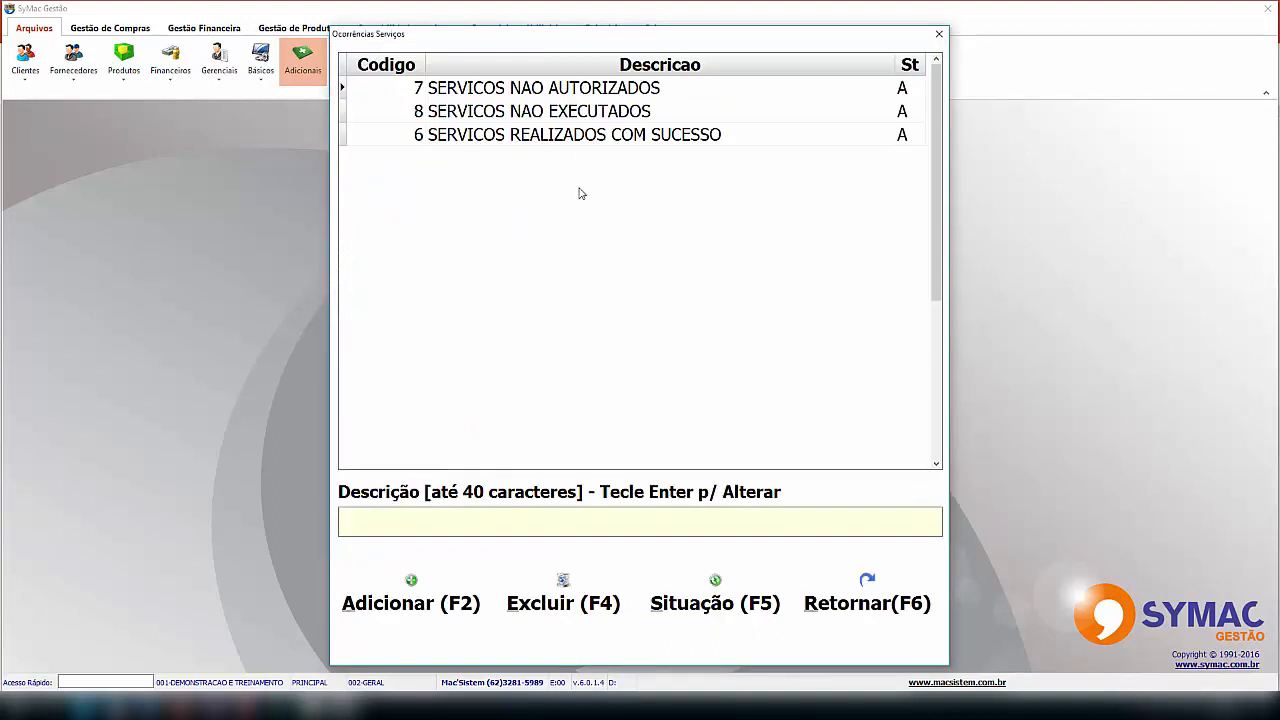
{"action": "left_click", "coordinate": [478, 132]}
{"action": "left_click", "coordinate": [466, 108]}
{"action": "left_click", "coordinate": [463, 89]}
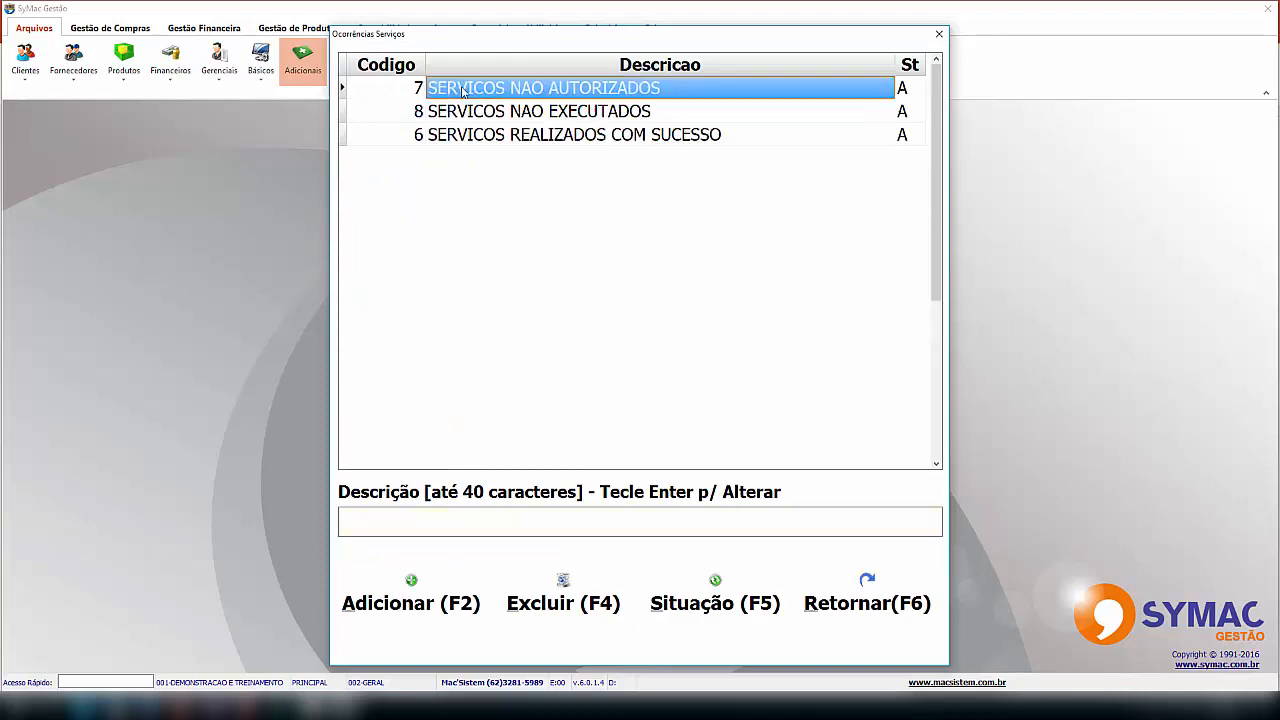
{"action": "left_click", "coordinate": [486, 136]}
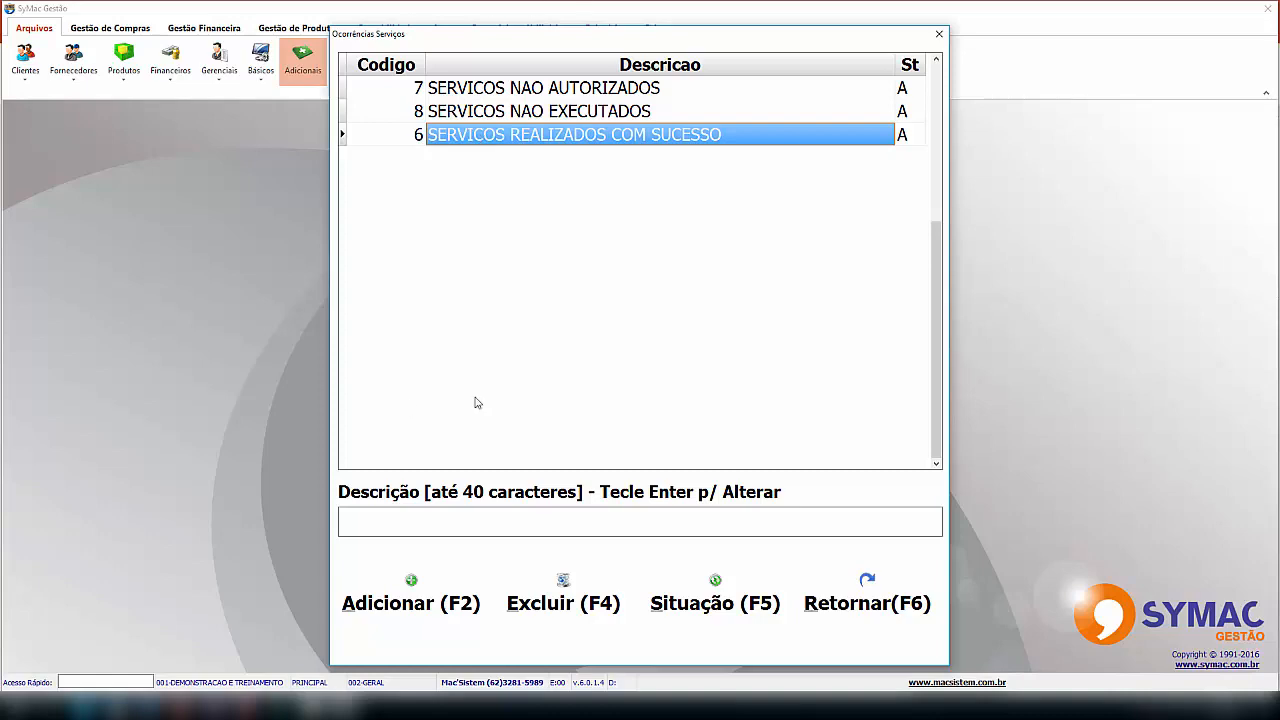
Close the service occurrences and the additional lists, and switch to the PowerPoint presentation
{"action": "left_click", "coordinate": [884, 615]}
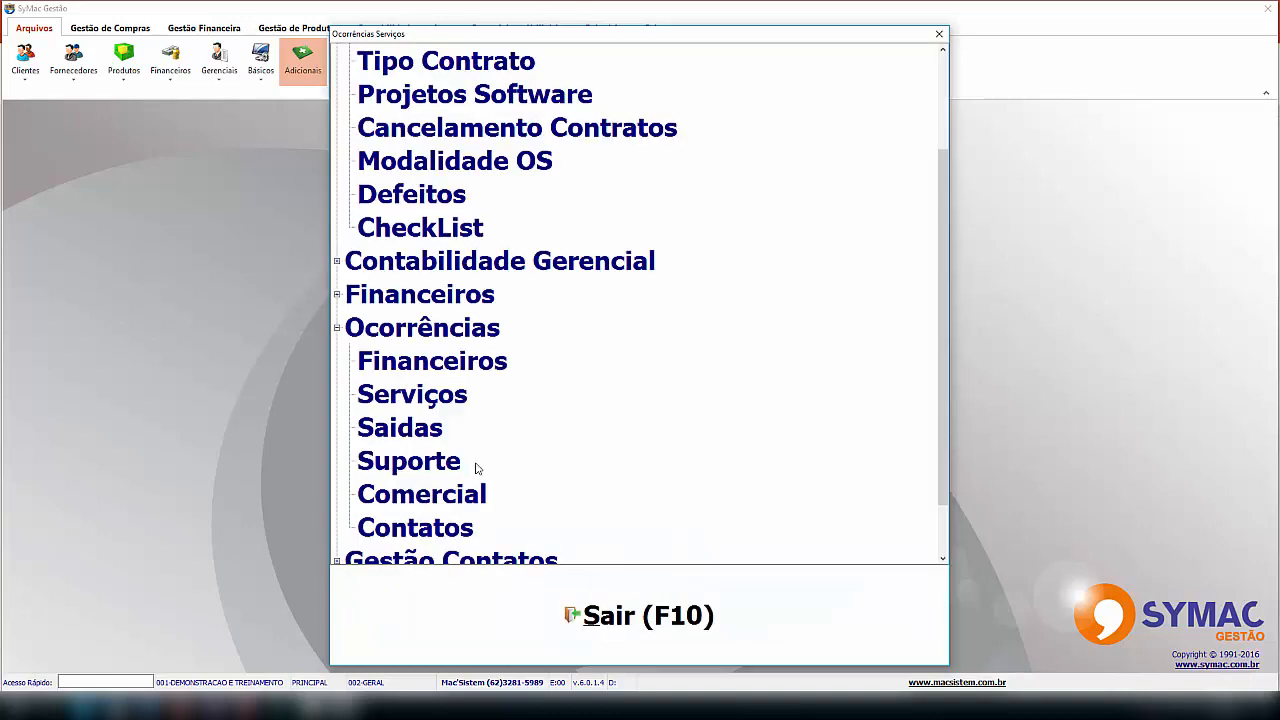
{"action": "left_click", "coordinate": [683, 612]}
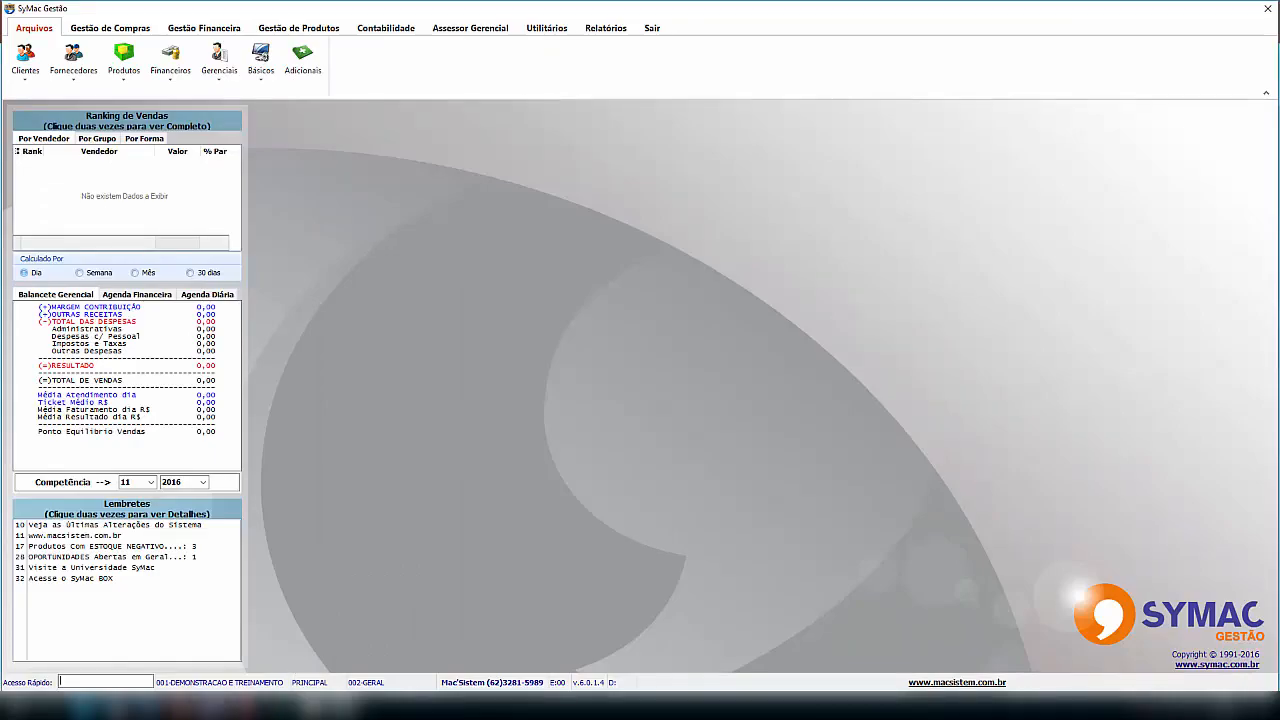
{"action": "left_click", "coordinate": [188, 708]}
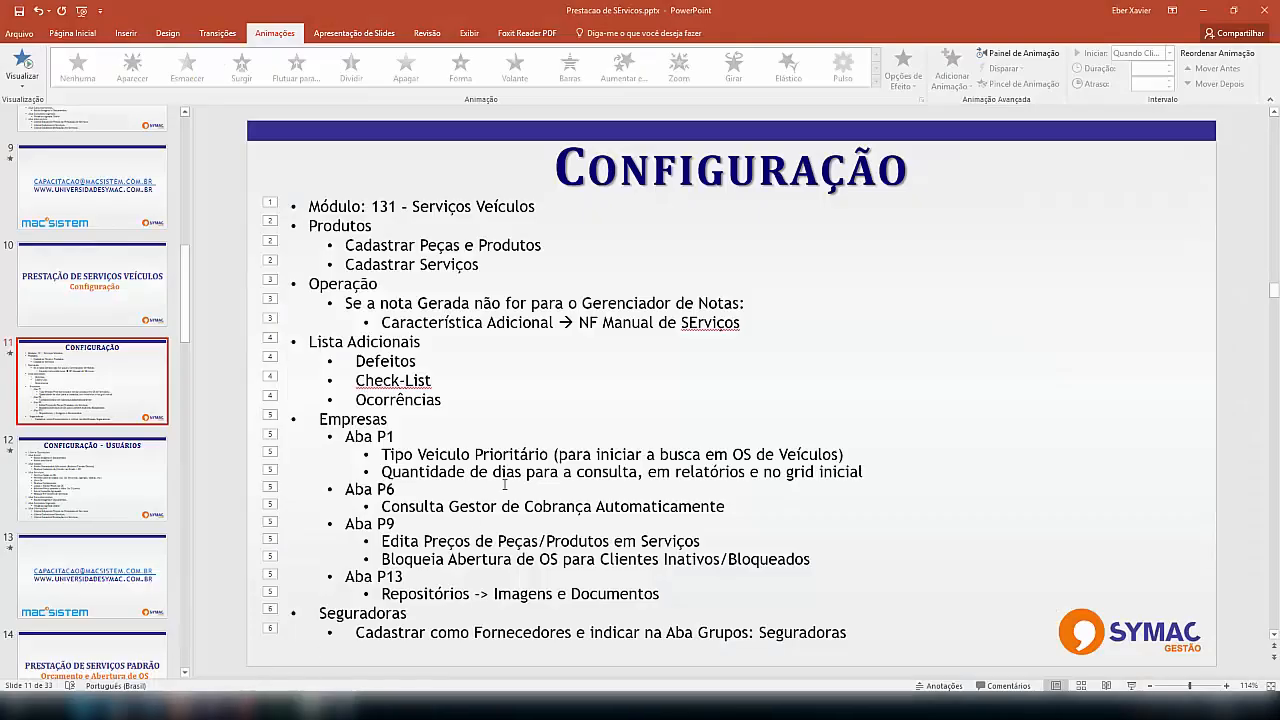
Present the Configuração slide, and open the demonstration company's record in SyMac Gestão to review Tipo Veículo Prioritário and the Consulta Serviços day limit
{"action": "left_click", "coordinate": [1131, 686]}
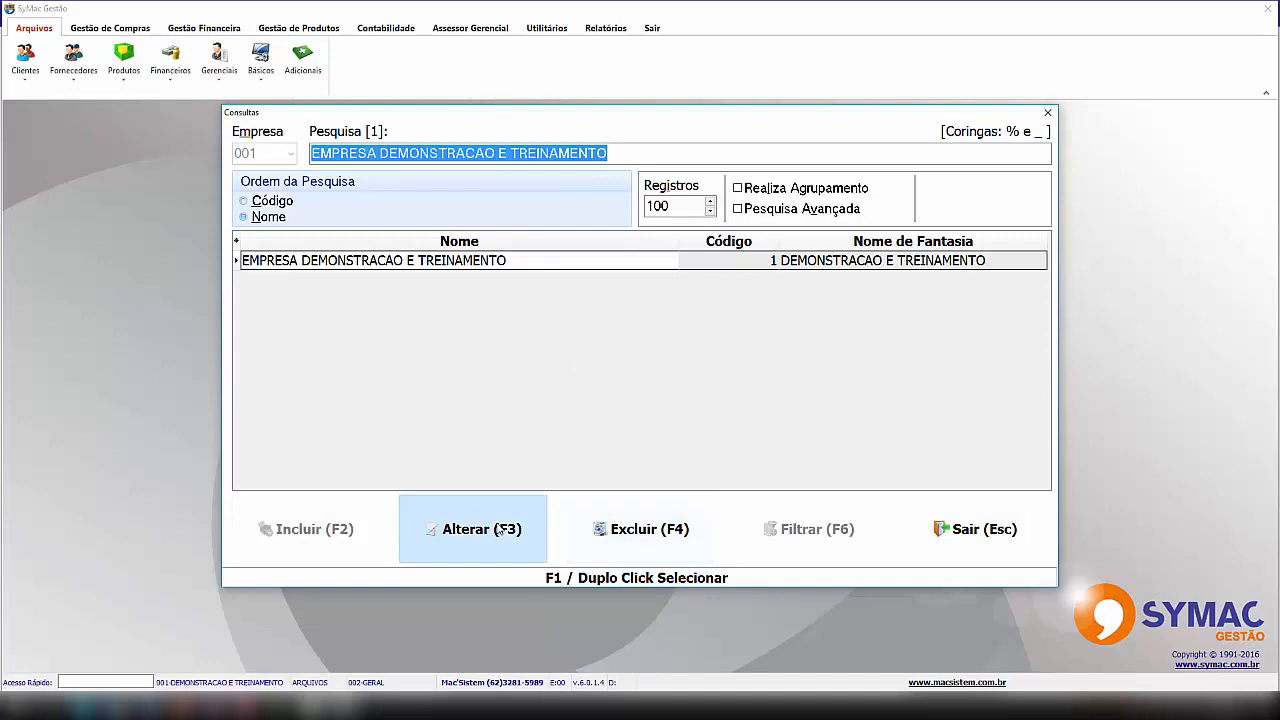
{"action": "left_click", "coordinate": [499, 530]}
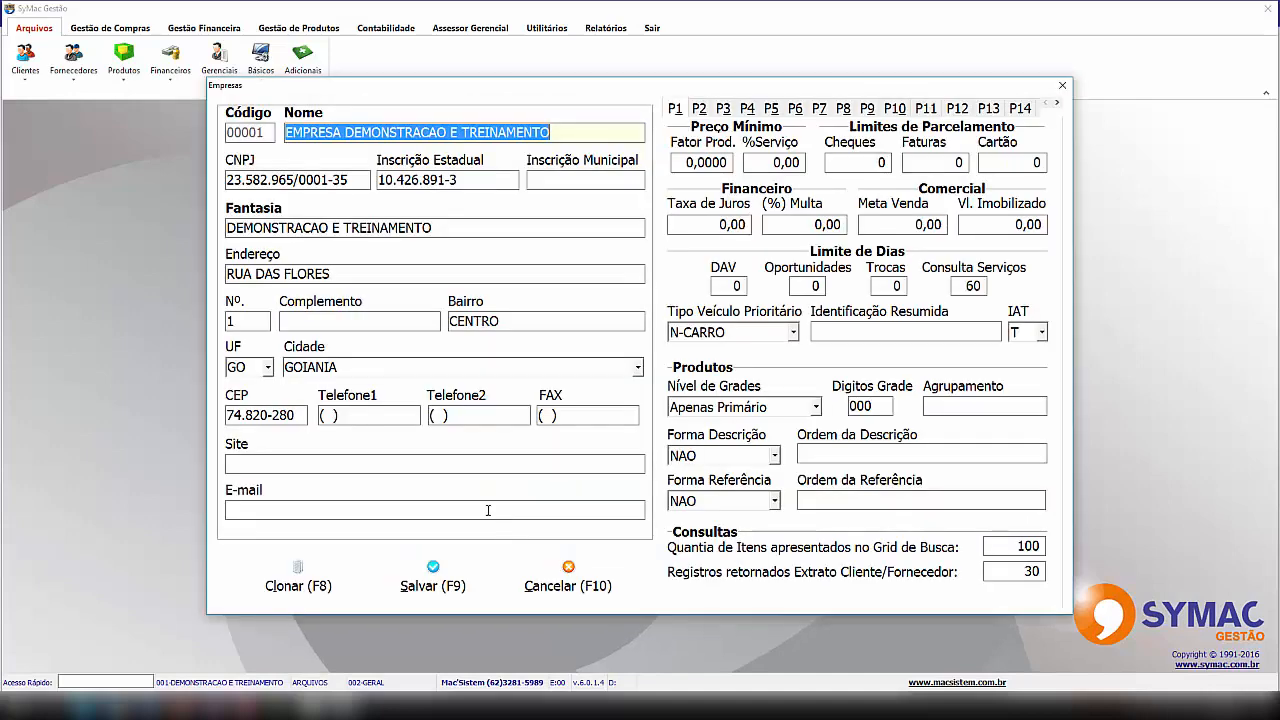
{"action": "left_click", "coordinate": [793, 333]}
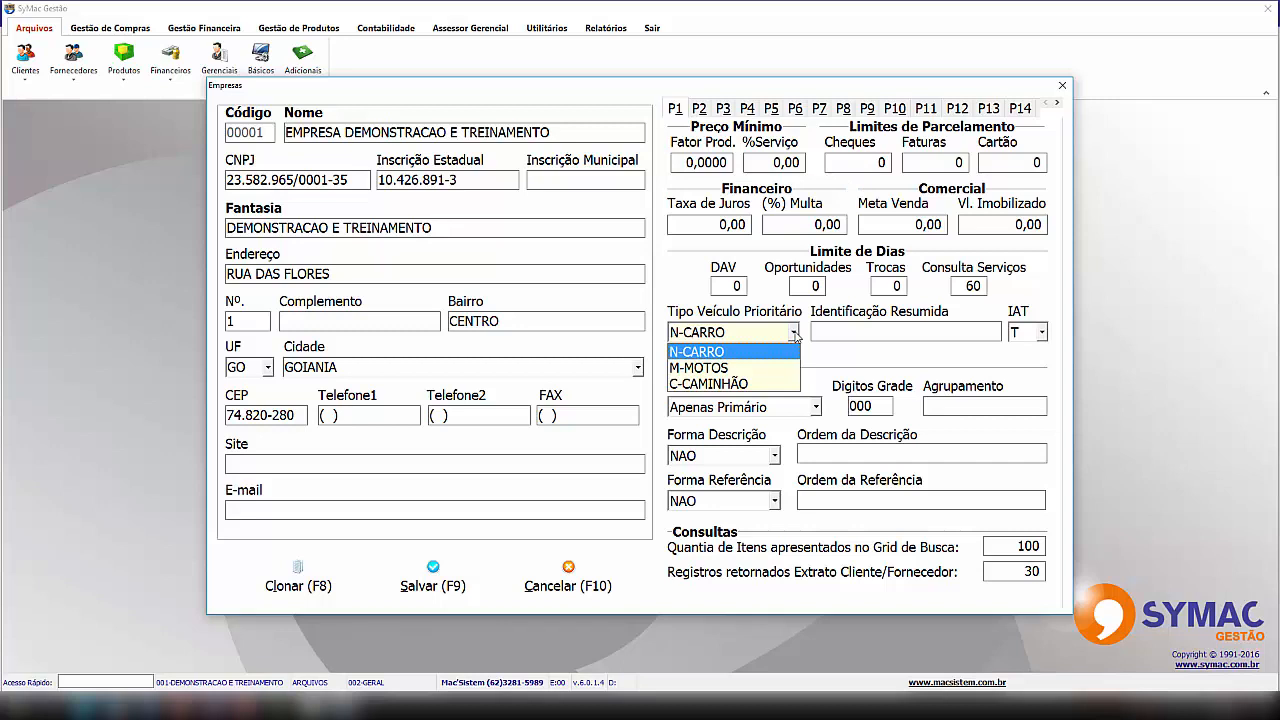
{"action": "left_click", "coordinate": [793, 333]}
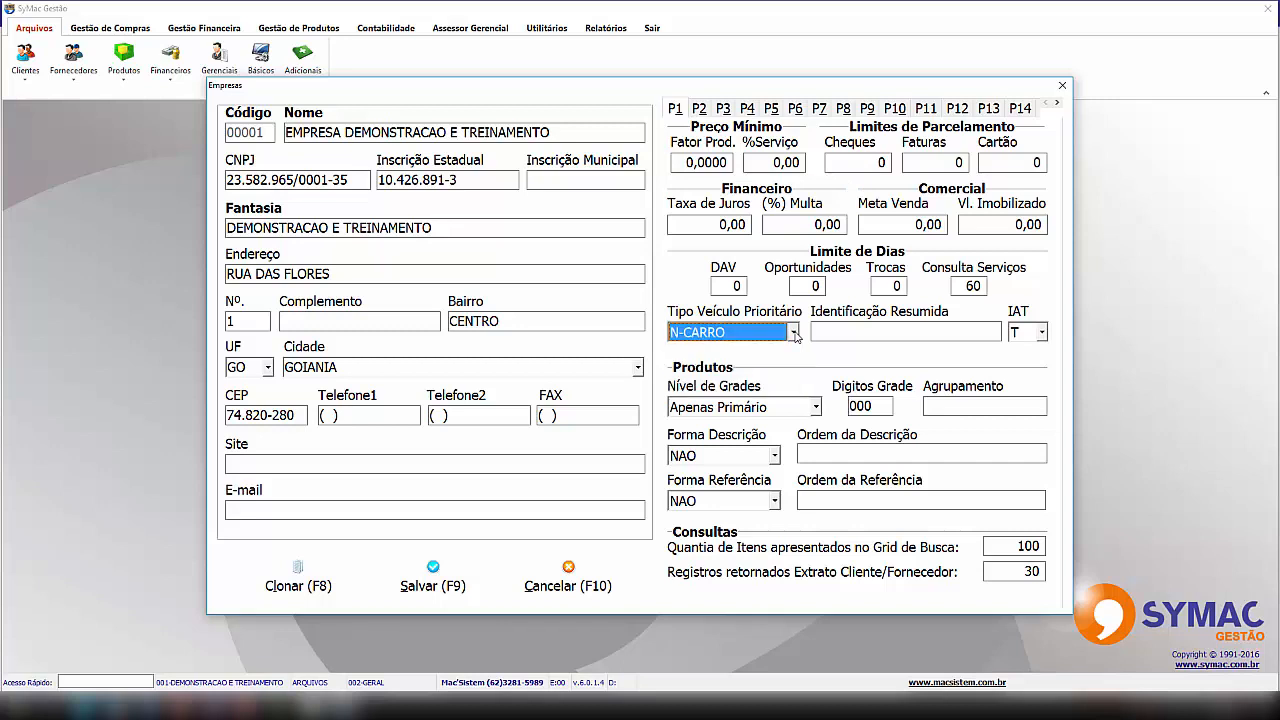
{"action": "left_click", "coordinate": [967, 287]}
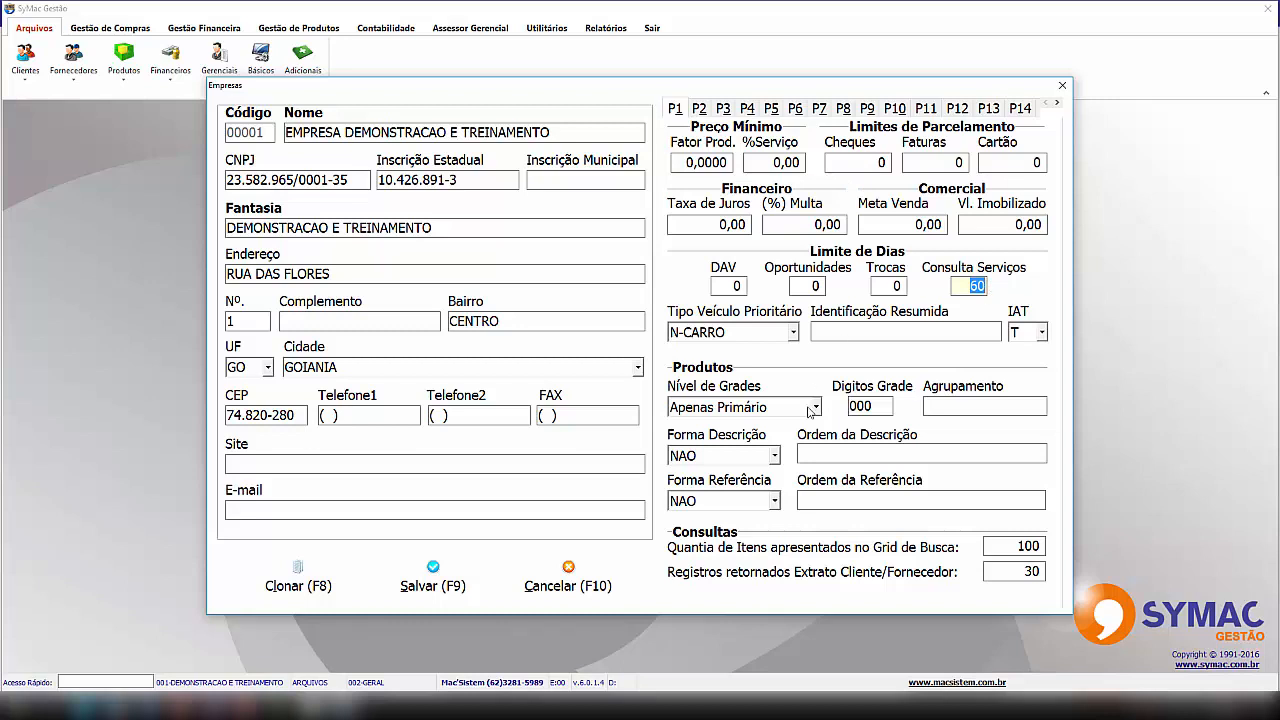
Review the company's options for automatic Gestor de Cobrança lookup, editing parts prices in services, and blocking OS opening for inactive or blocked clients
{"action": "left_click", "coordinate": [795, 109]}
{"action": "left_click", "coordinate": [752, 143]}
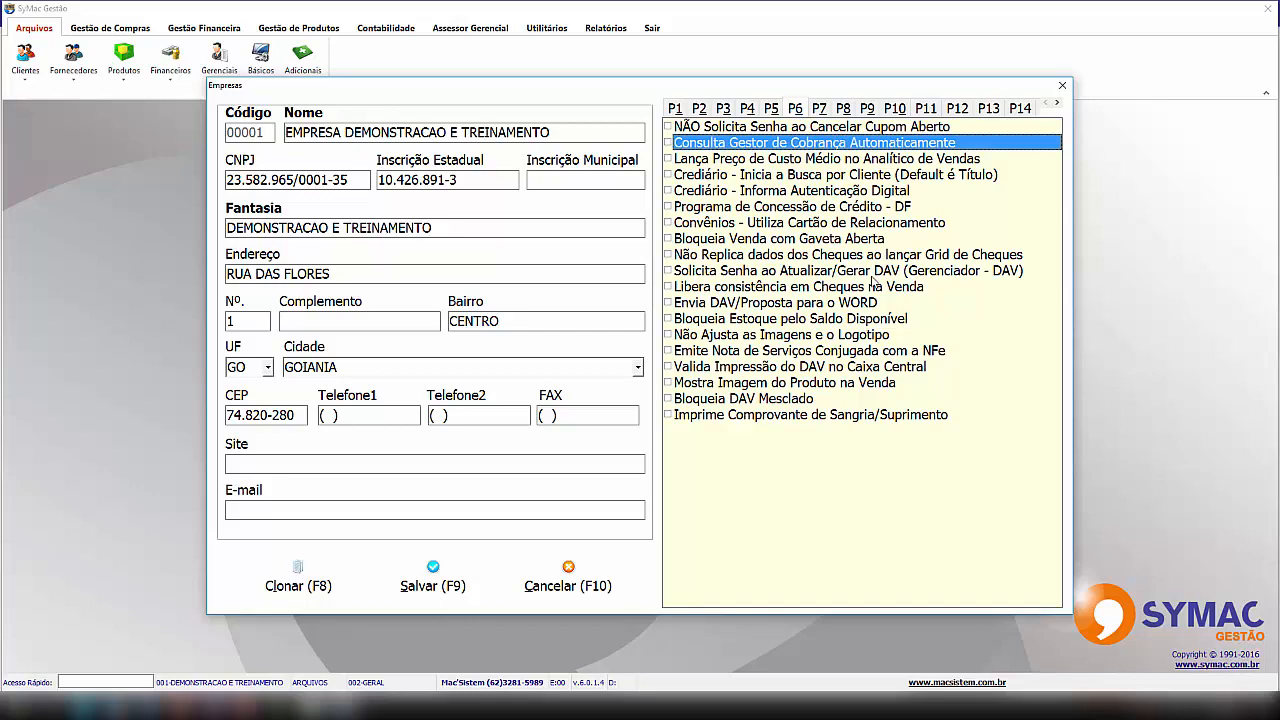
{"action": "left_click", "coordinate": [868, 109]}
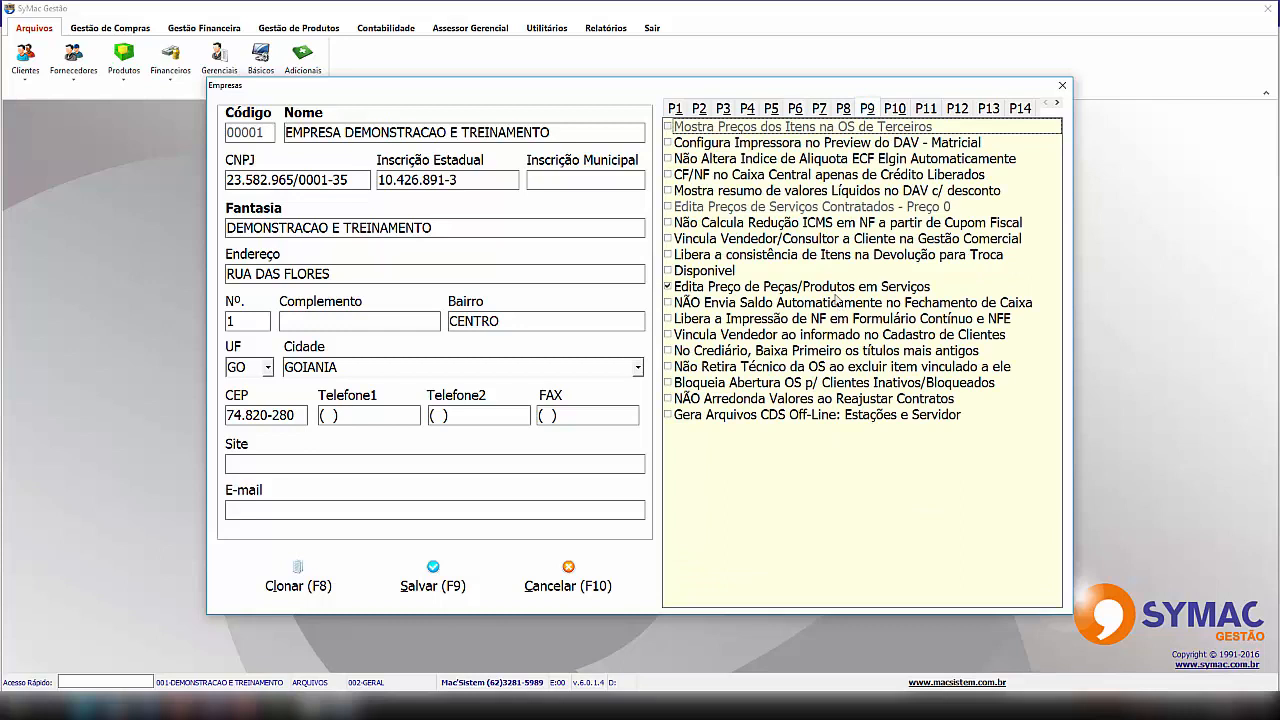
{"action": "left_click", "coordinate": [740, 287]}
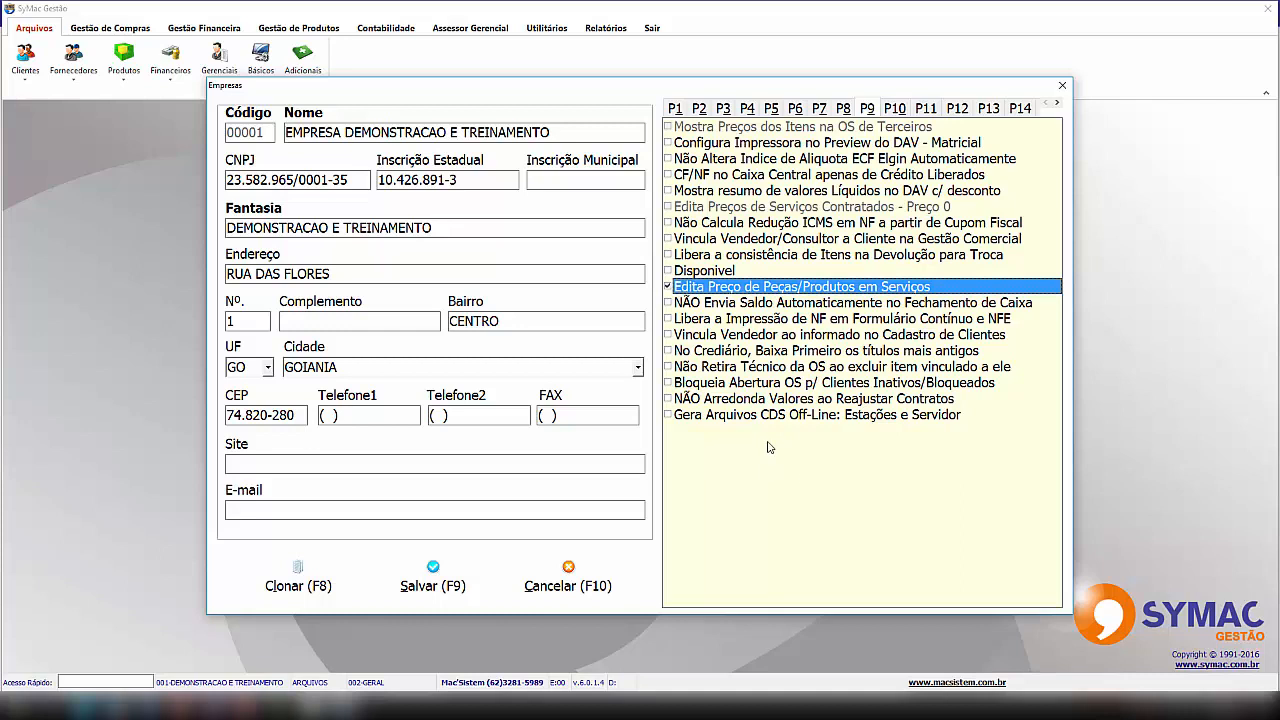
{"action": "left_click", "coordinate": [727, 387]}
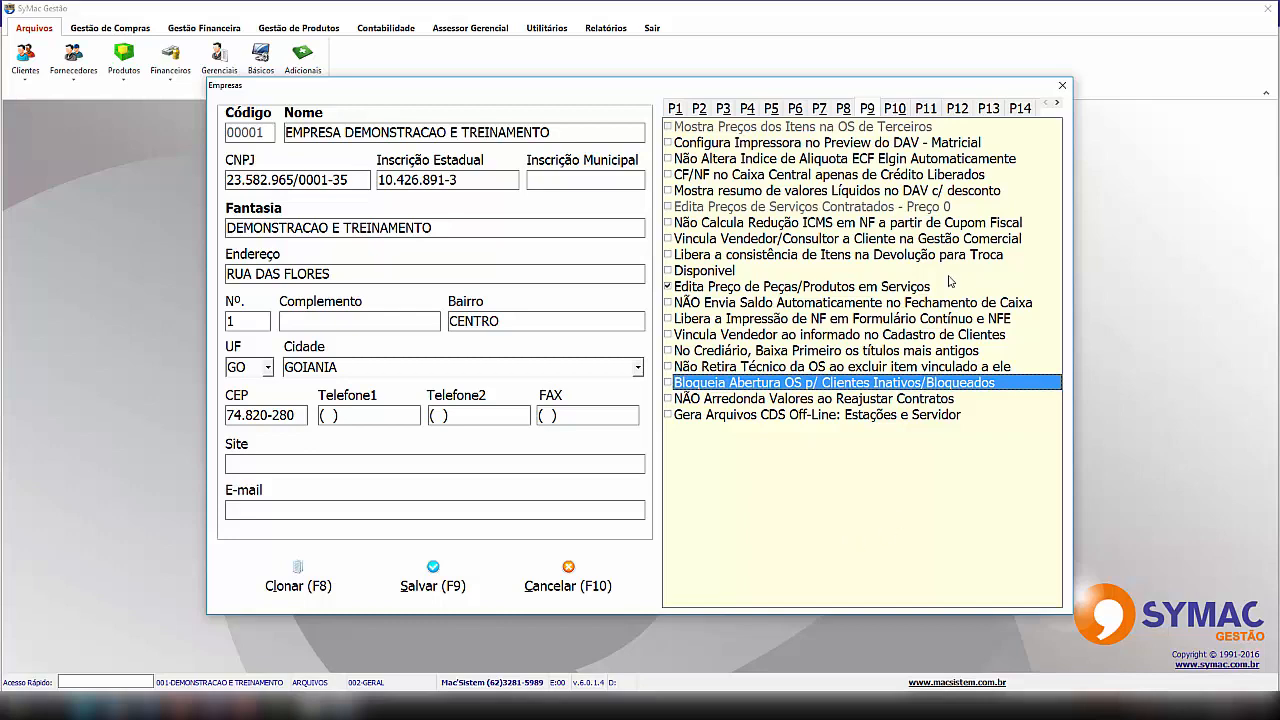
Locate the company's Imagens e Documentos repository setting for services, contracts and clients, and leave the record without saving
{"action": "left_click", "coordinate": [988, 108]}
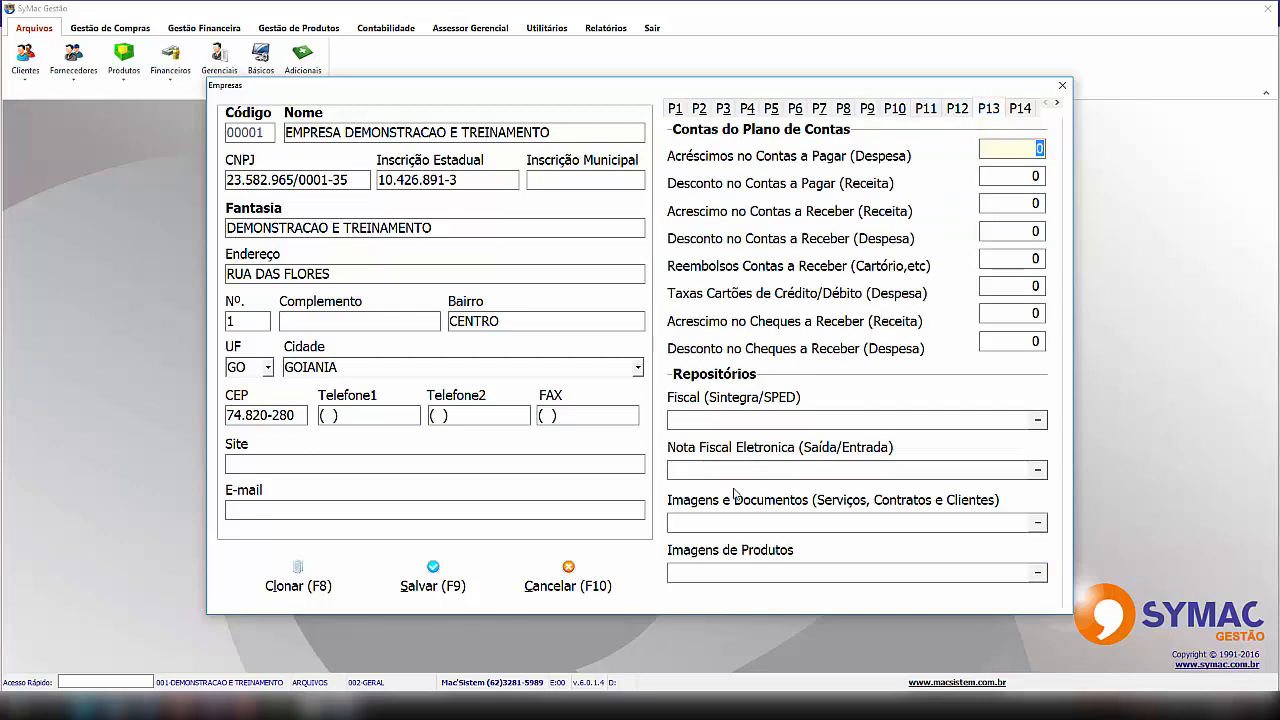
{"action": "left_click", "coordinate": [916, 525]}
{"action": "left_click", "coordinate": [568, 580]}
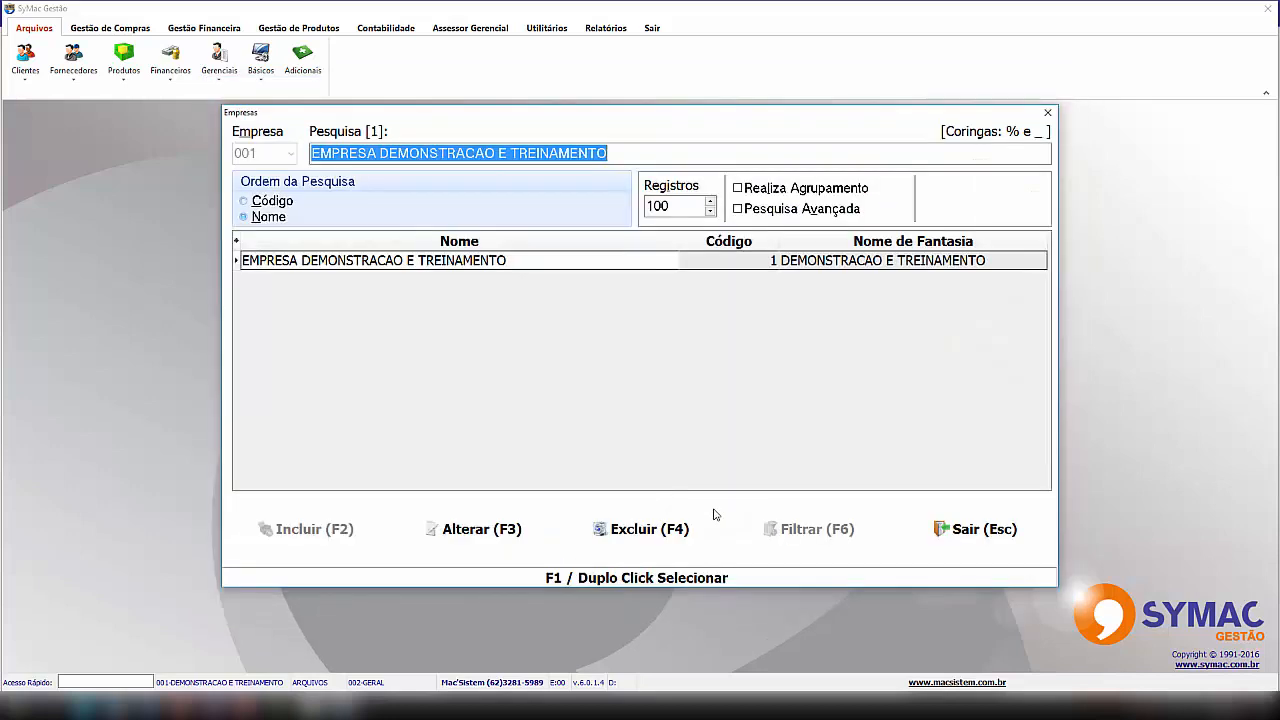
Close the company list and switch to the running PowerPoint slide show of the Configuração slide
{"action": "left_click", "coordinate": [942, 530]}
{"action": "mouse_move", "coordinate": [180, 710]}
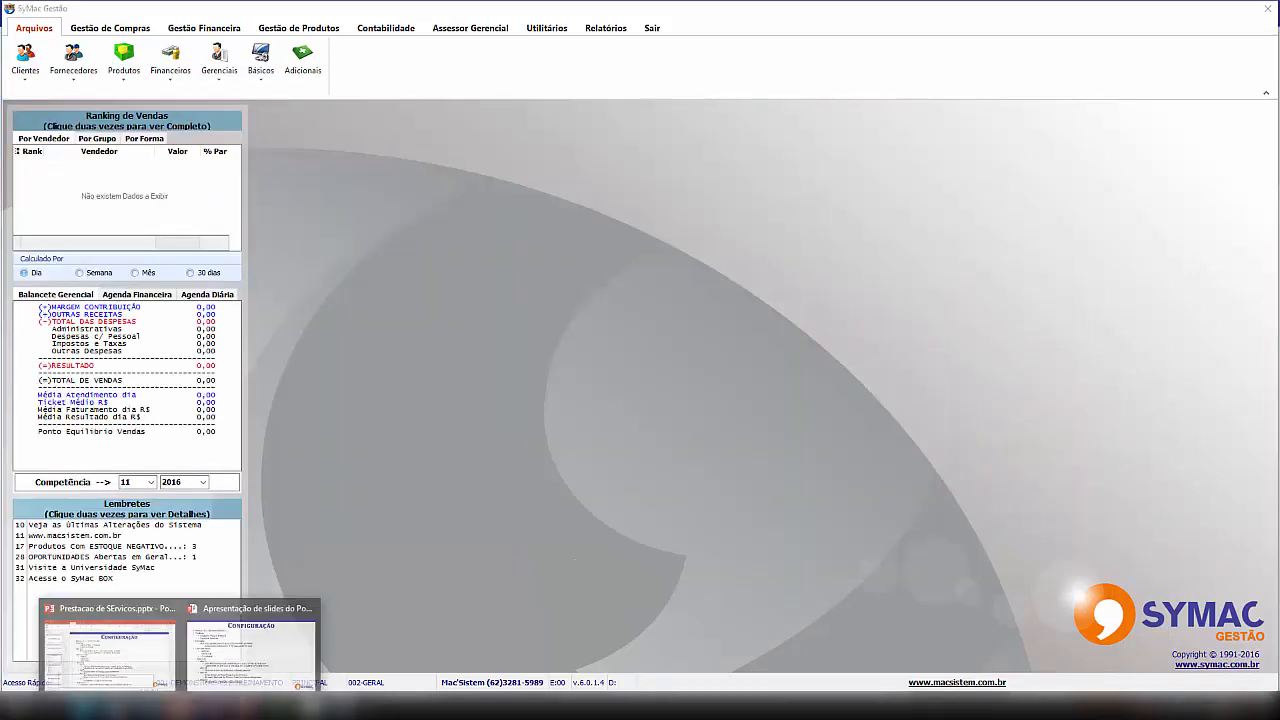
{"action": "left_click", "coordinate": [250, 655]}
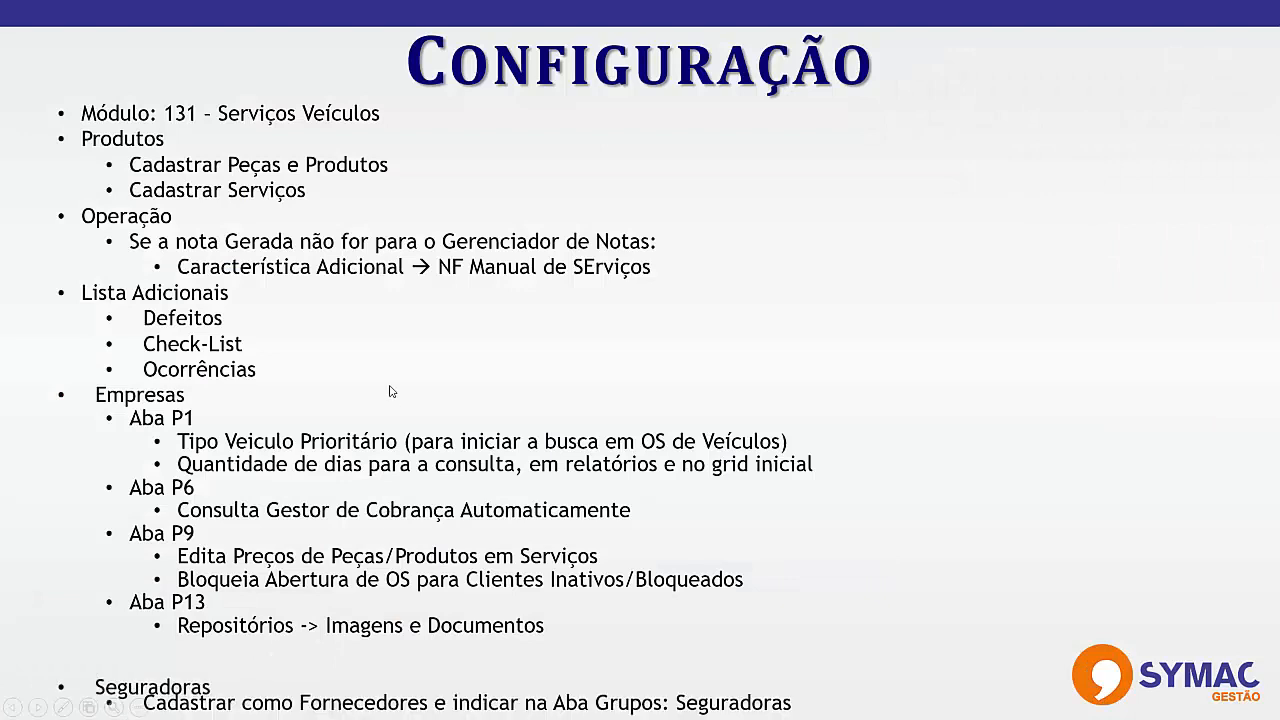